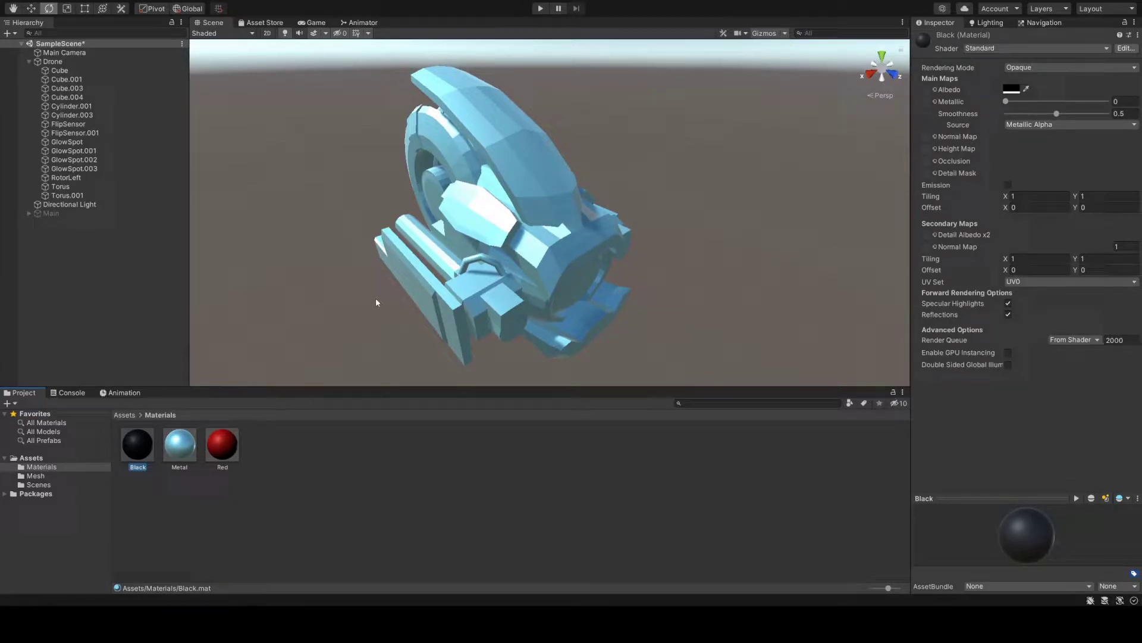
Step: Try parenting the drone's Cube.001 top shell under its Cube part
{"action": "left_click_drag", "start_coordinate": [658, 222], "coordinate": [611, 313], "text": "alt"}
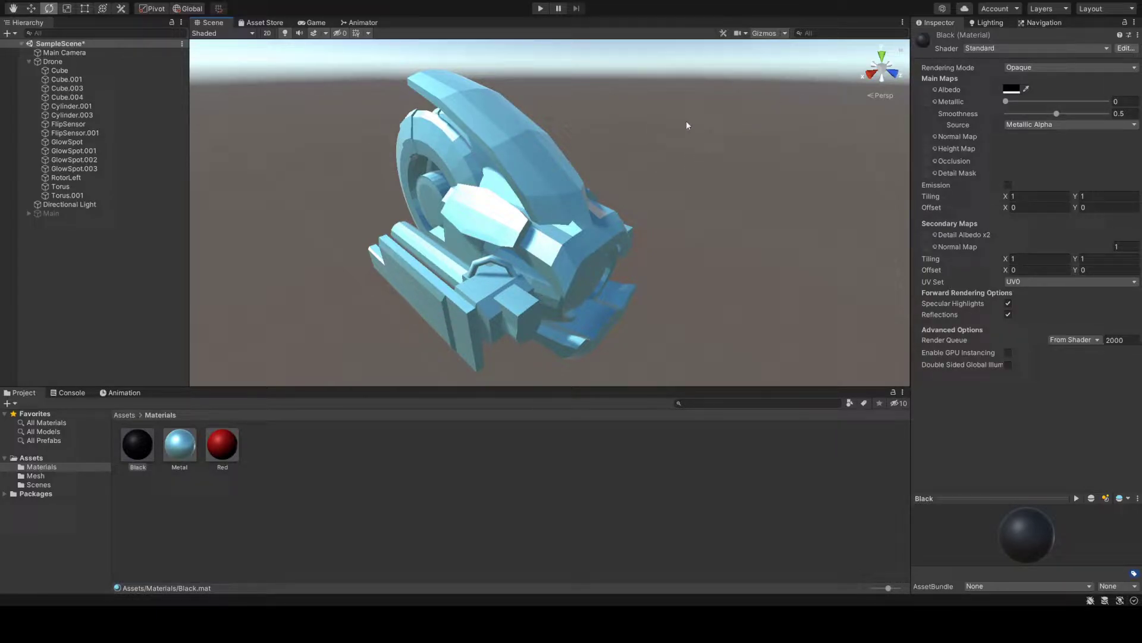
{"action": "left_click", "coordinate": [563, 268]}
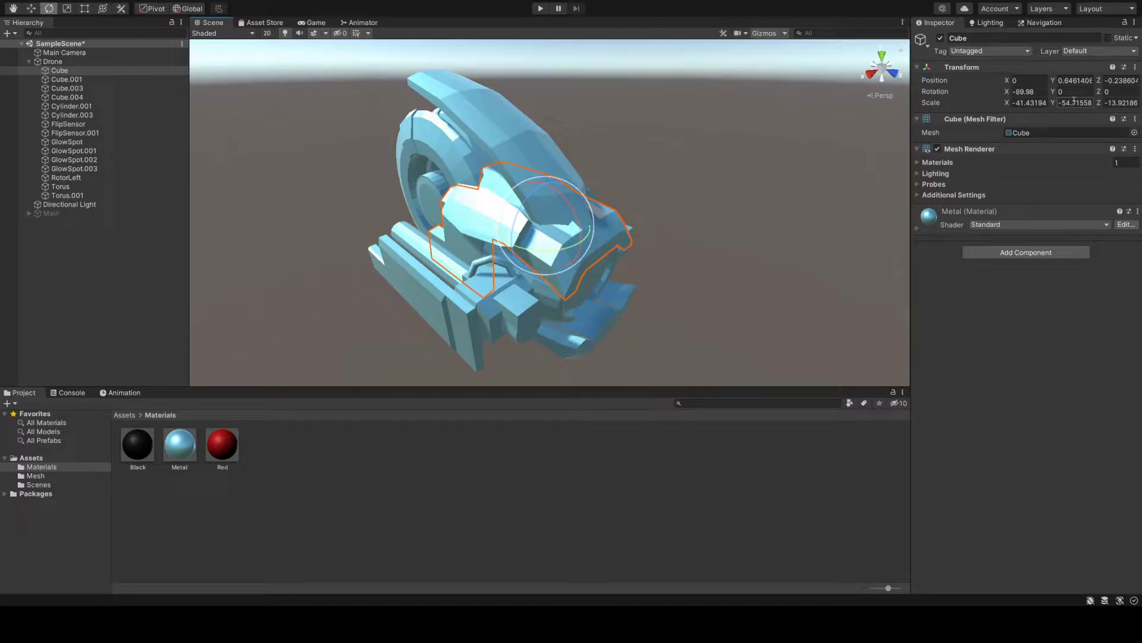
{"action": "left_click", "coordinate": [539, 144]}
{"action": "left_click_drag", "start_coordinate": [645, 149], "coordinate": [675, 148], "text": "alt"}
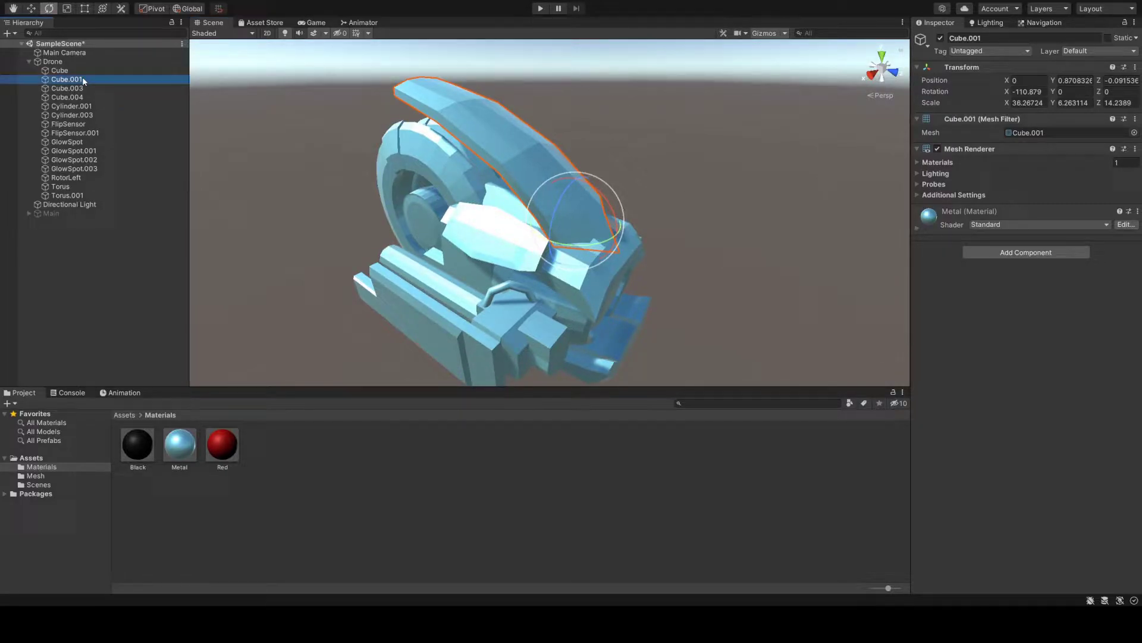
{"action": "left_click_drag", "start_coordinate": [83, 81], "coordinate": [65, 70]}
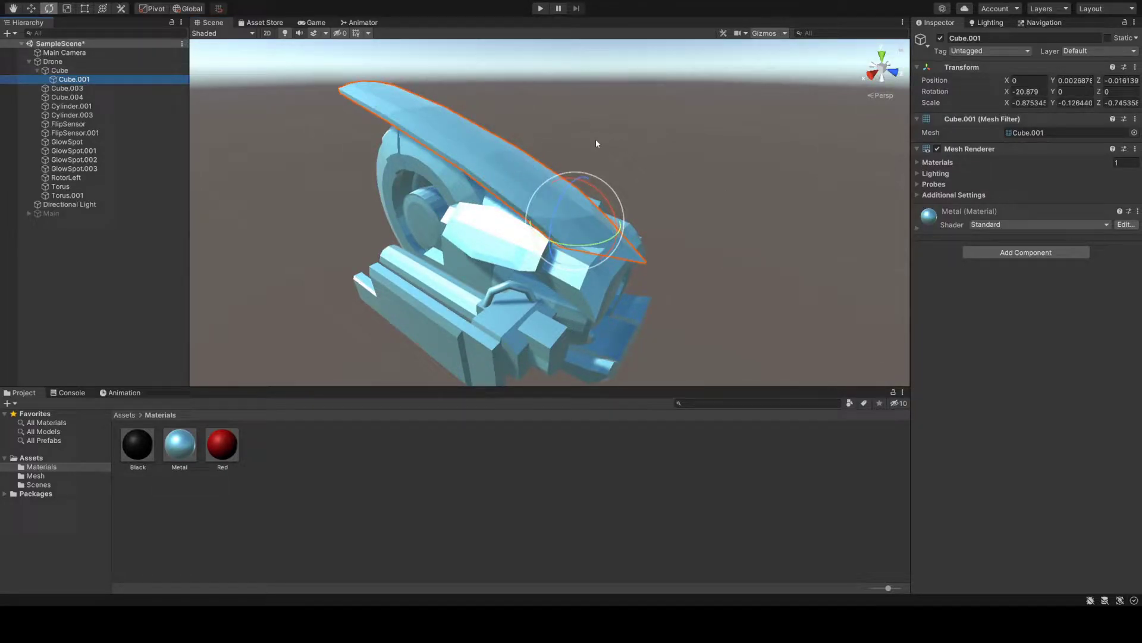
{"action": "left_click_drag", "start_coordinate": [692, 180], "coordinate": [666, 169], "text": "alt"}
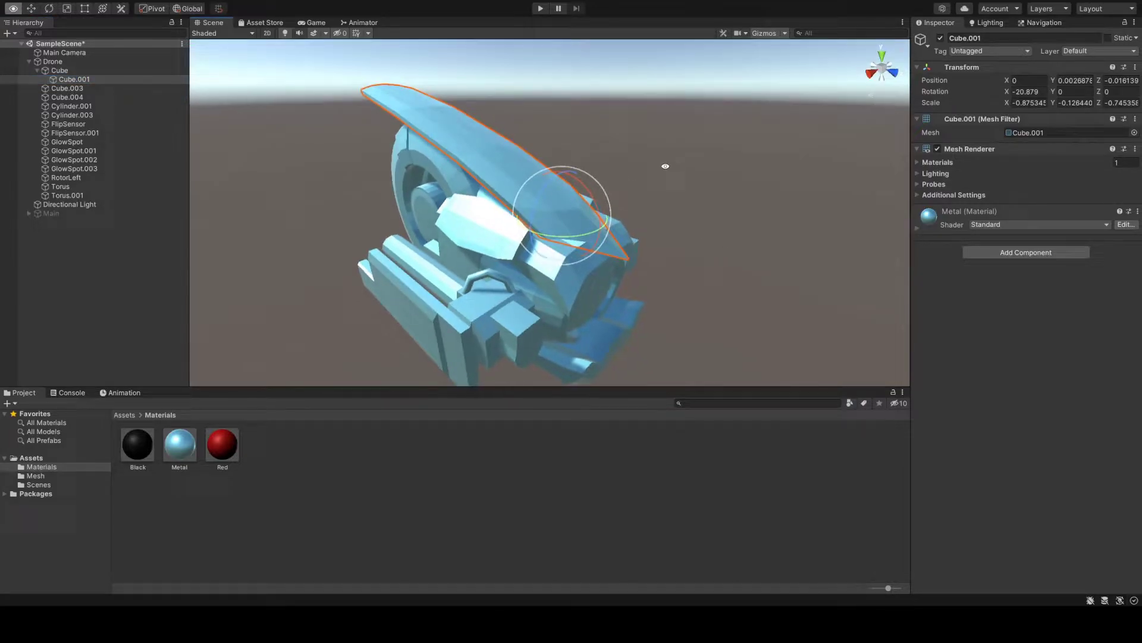
{"action": "scroll", "coordinate": [682, 178], "scroll_direction": "up", "scroll_amount": 2}
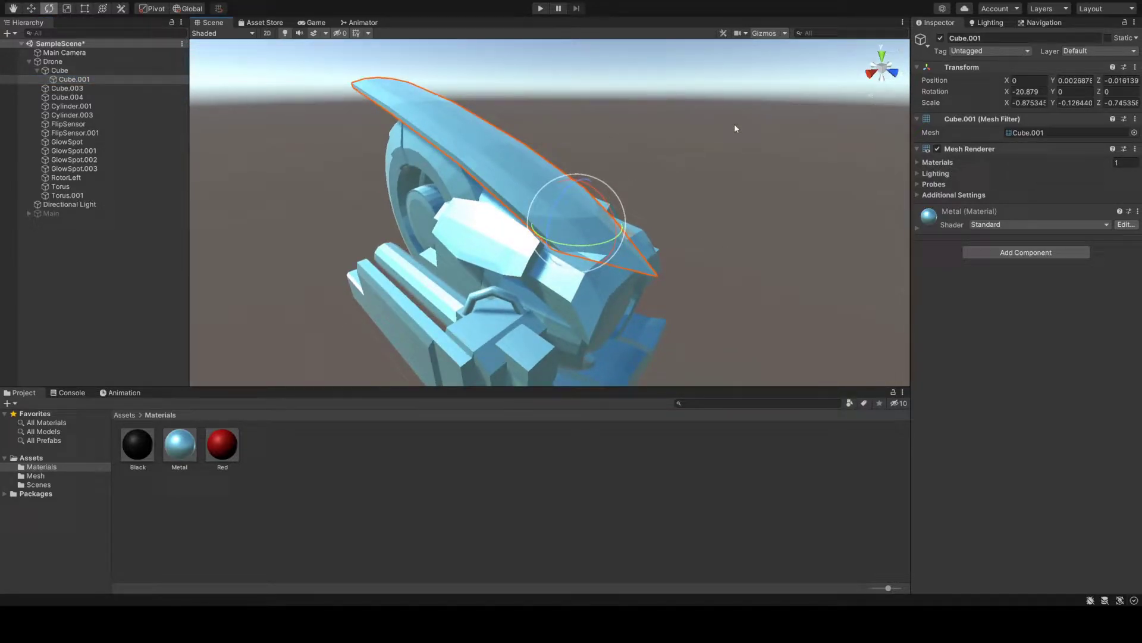
{"action": "key", "text": "ctrl+z"}
Step: Parent the drone's Cube part under Cube.001
{"action": "left_click_drag", "start_coordinate": [60, 71], "coordinate": [73, 80]}
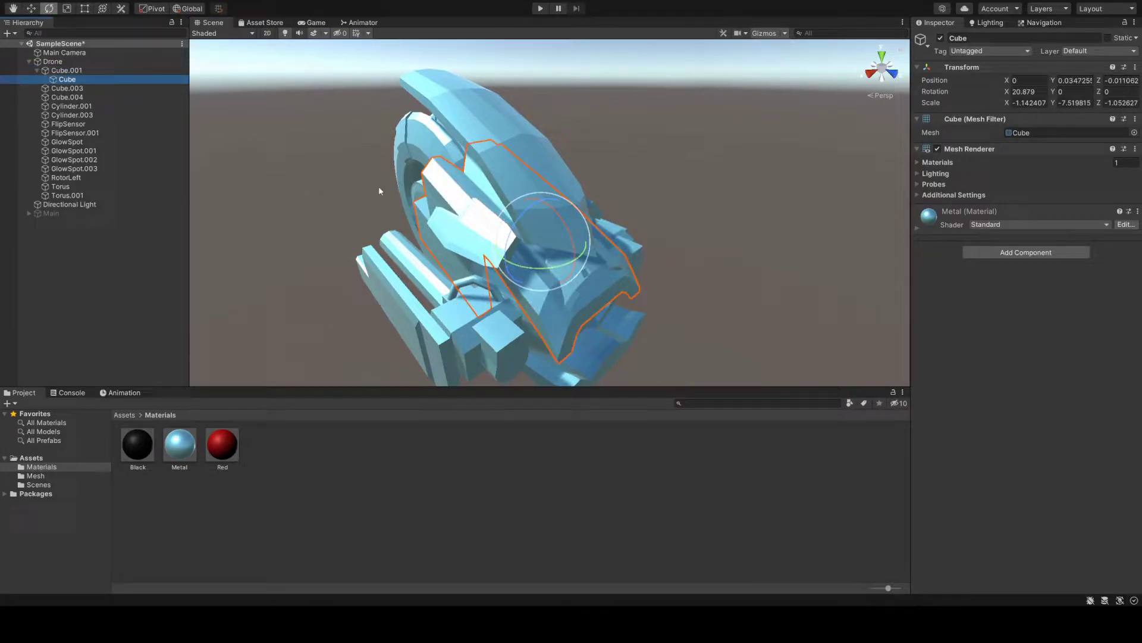
{"action": "left_click_drag", "start_coordinate": [652, 273], "coordinate": [678, 234], "text": "alt"}
{"action": "left_click", "coordinate": [750, 266]}
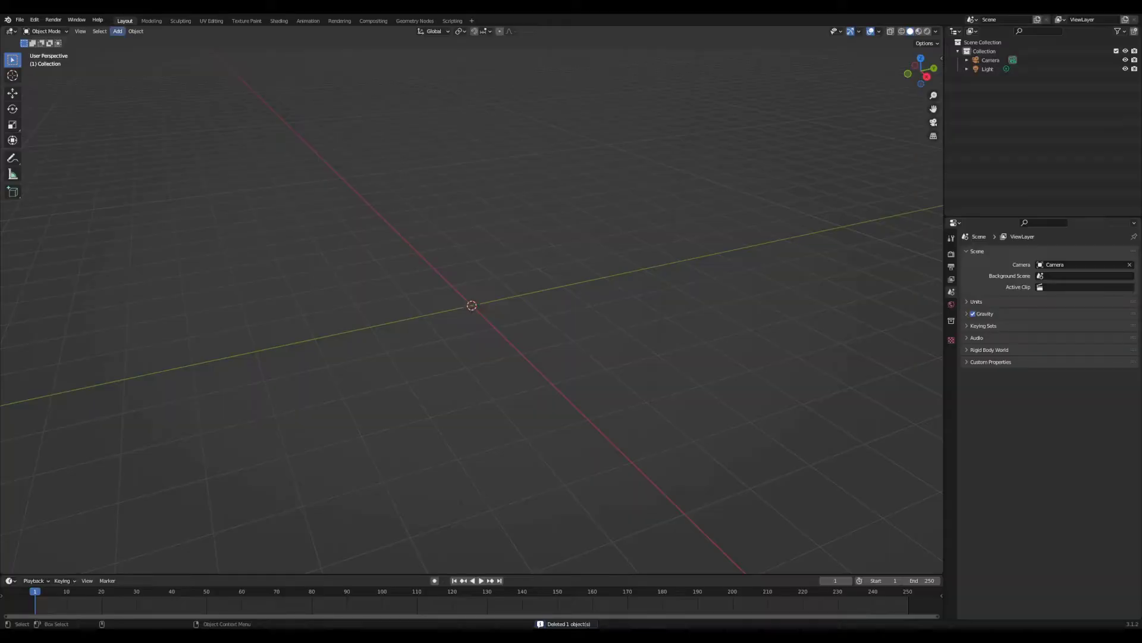
Step: In Blender, add a plane and a cube mesh at the origin of the emptied scene
{"action": "left_click", "coordinate": [117, 31]}
{"action": "mouse_move", "coordinate": [143, 41]}
{"action": "left_click", "coordinate": [205, 41]}
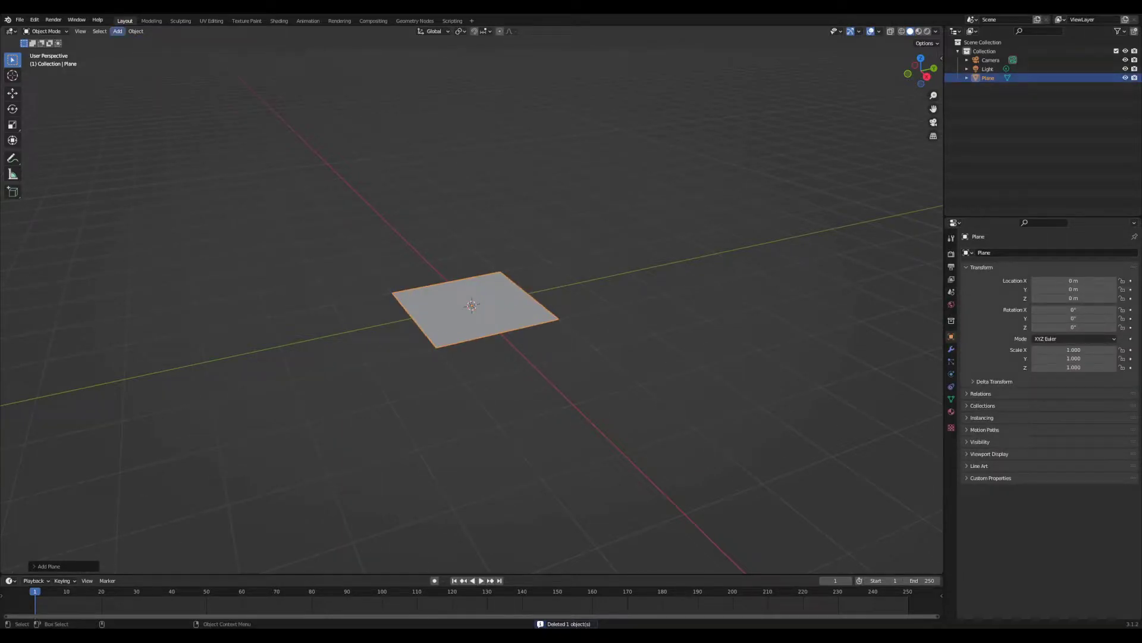
{"action": "left_click", "coordinate": [136, 31]}
{"action": "mouse_move", "coordinate": [151, 41]}
{"action": "mouse_move", "coordinate": [117, 31]}
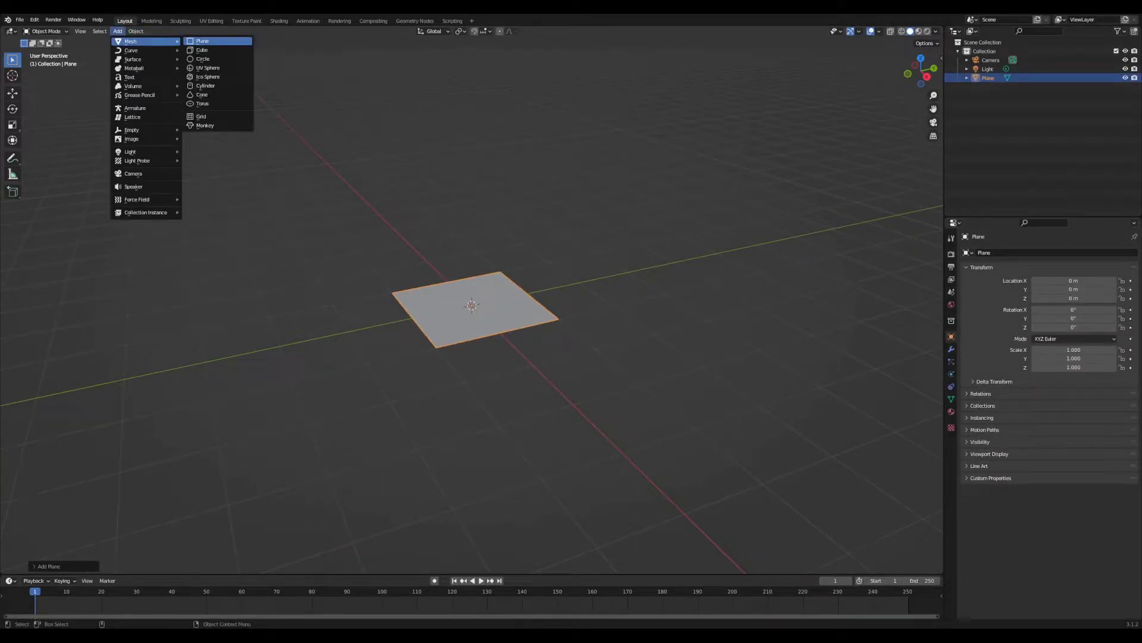
{"action": "left_click", "coordinate": [205, 50]}
Step: Raise the cube about 2.13 m along the Z axis above the plane and scale it down to about 0.313
{"action": "key", "text": "g"}
{"action": "key", "text": "z"}
{"action": "key", "text": "s"}
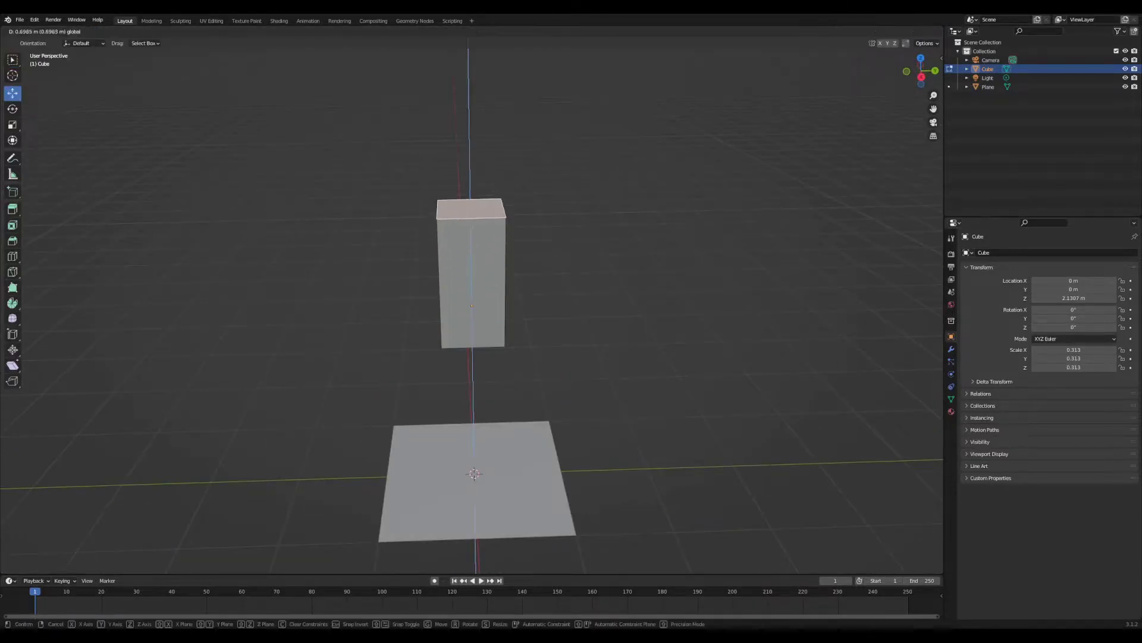
Step: Extrude the cube's top face upward and merge the new top vertices into a single peak
{"action": "left_click", "coordinate": [13, 209]}
{"action": "left_click_drag", "start_coordinate": [470, 175], "coordinate": [469, 131]}
{"action": "key", "text": "F3"}
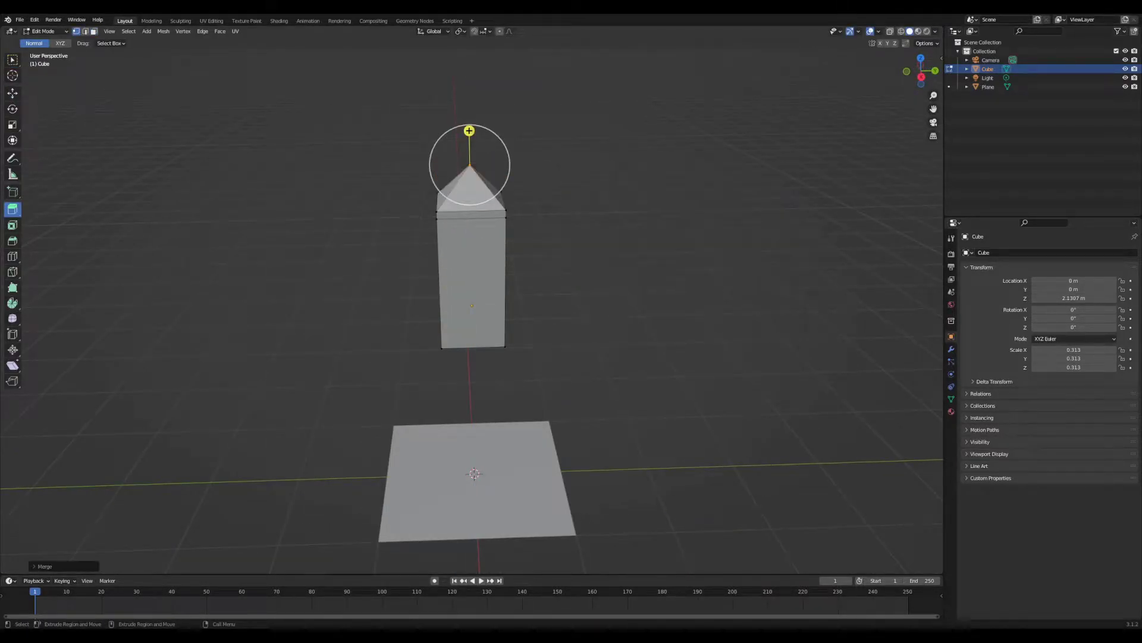
Step: Widen the base of the pyramid so it overhangs the shaft like an arrowhead, and return to Object Mode
{"action": "middle_click_drag", "start_coordinate": [470, 298], "coordinate": [506, 250]}
{"action": "scroll", "coordinate": [470, 298], "scroll_direction": "up", "scroll_amount": 3}
{"action": "left_click", "coordinate": [13, 125]}
{"action": "key", "text": "Tab"}
{"action": "key", "text": "Tab"}
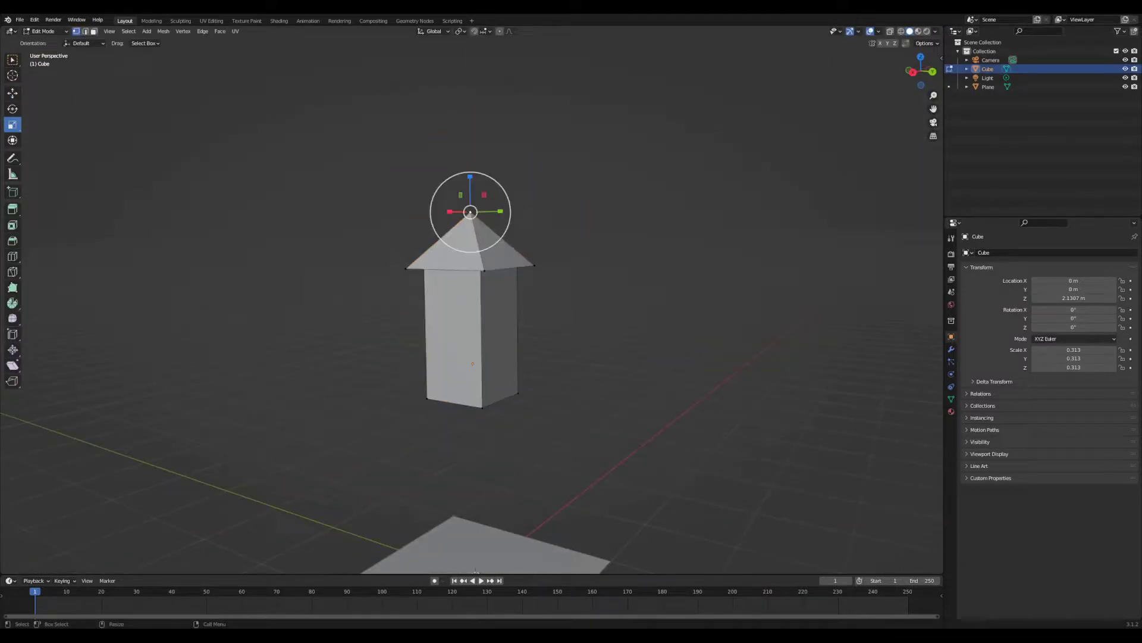
{"action": "key", "text": "Tab"}
{"action": "scroll", "coordinate": [470, 297], "scroll_direction": "down", "scroll_amount": 4}
{"action": "middle_click_drag", "start_coordinate": [470, 297], "coordinate": [536, 357]}
{"action": "left_click_drag", "start_coordinate": [448, 317], "coordinate": [492, 378]}
{"action": "left_click", "coordinate": [476, 396]}
{"action": "middle_click_drag", "start_coordinate": [470, 333], "coordinate": [524, 285]}
{"action": "left_click_drag", "start_coordinate": [493, 416], "coordinate": [535, 387]}
{"action": "left_click", "coordinate": [472, 292]}
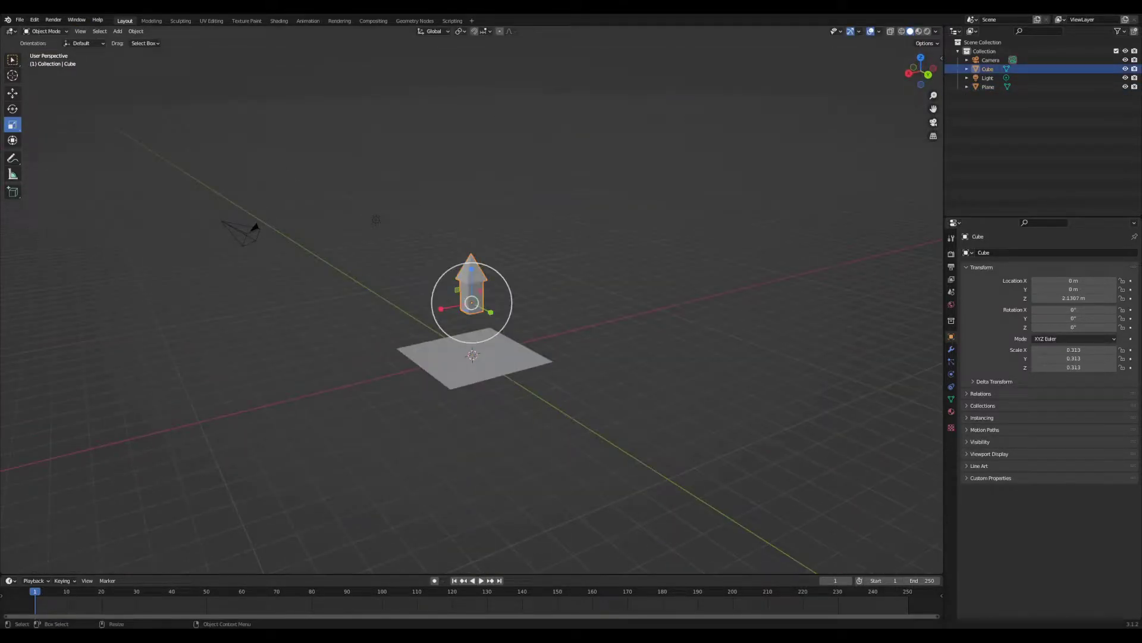
Step: Display the objects' transform values in the viewport and select the arrow together with the plane
{"action": "key", "text": "n"}
{"action": "scroll", "coordinate": [470, 298], "scroll_direction": "up", "scroll_amount": 4}
{"action": "middle_click_drag", "start_coordinate": [470, 297], "coordinate": [512, 292]}
{"action": "left_click", "coordinate": [565, 250]}
{"action": "left_click", "coordinate": [438, 238]}
{"action": "left_click", "coordinate": [440, 428], "text": "shift"}
Step: Start an FBX export and browse to the WorkFolder\Videos\WIP\BlenderExport folder as its destination
{"action": "left_click", "coordinate": [20, 20]}
{"action": "mouse_move", "coordinate": [33, 148]}
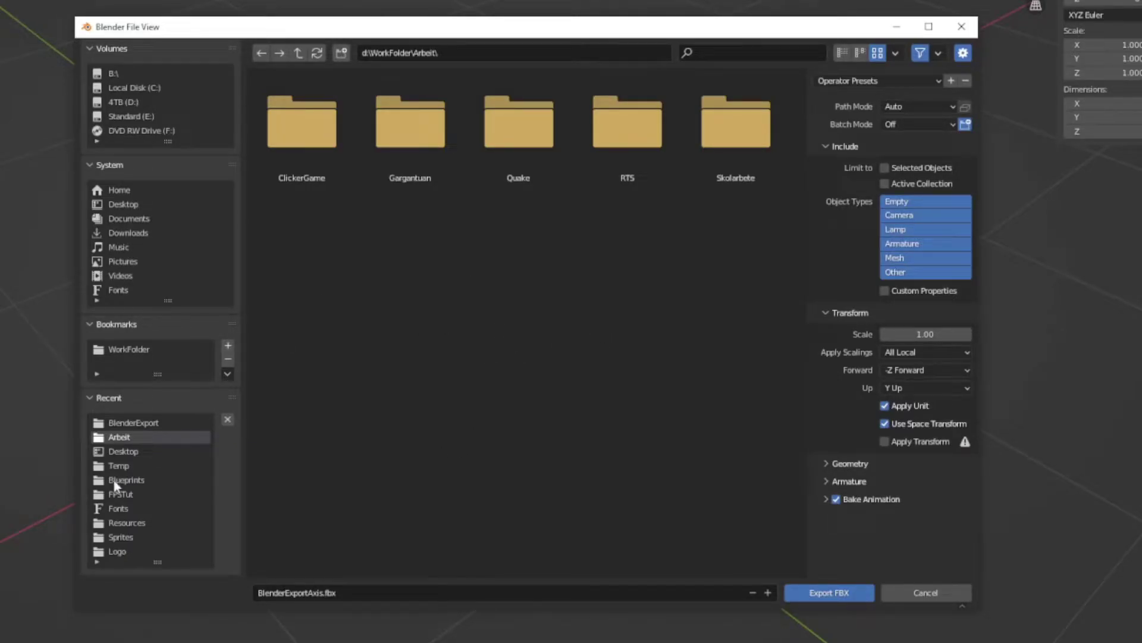
{"action": "left_click", "coordinate": [129, 350]}
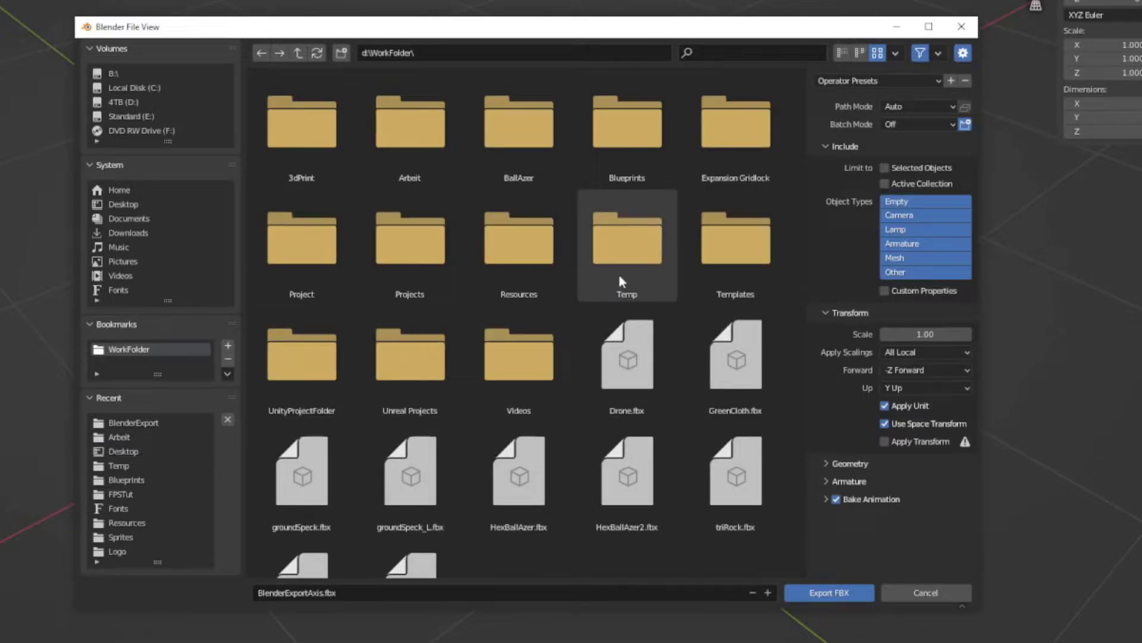
{"action": "double_click", "coordinate": [520, 357]}
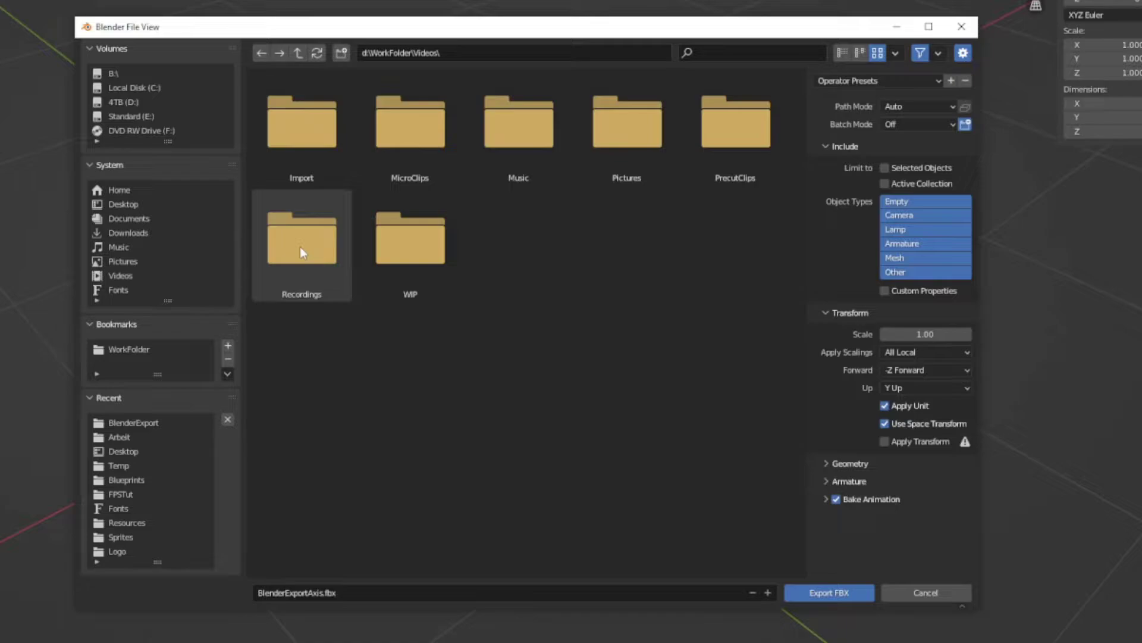
{"action": "double_click", "coordinate": [390, 248]}
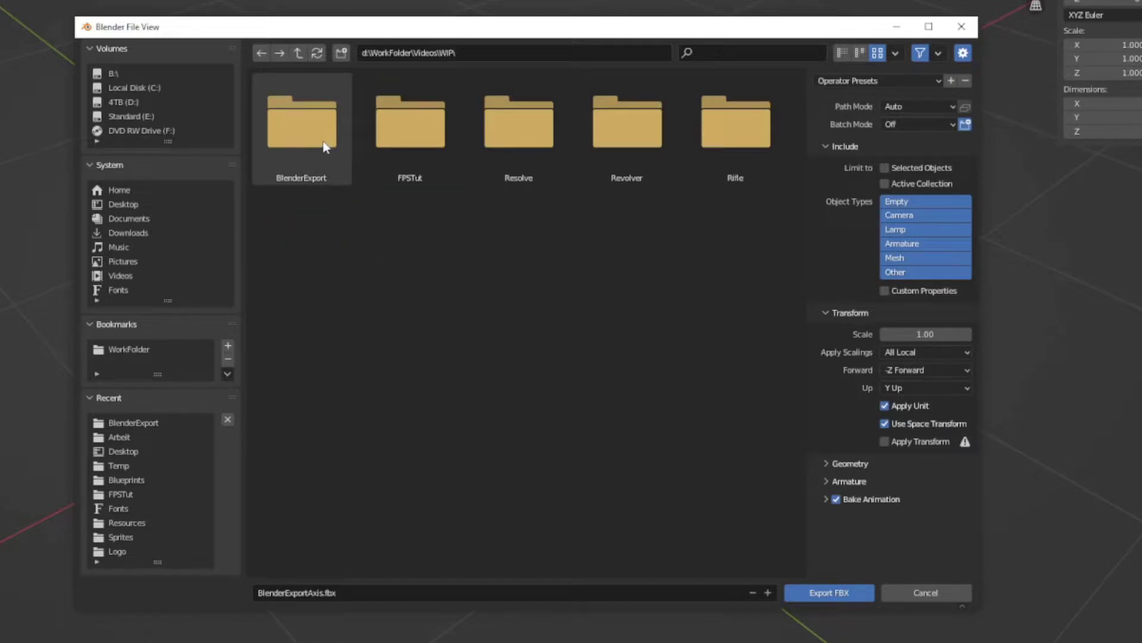
{"action": "double_click", "coordinate": [301, 128]}
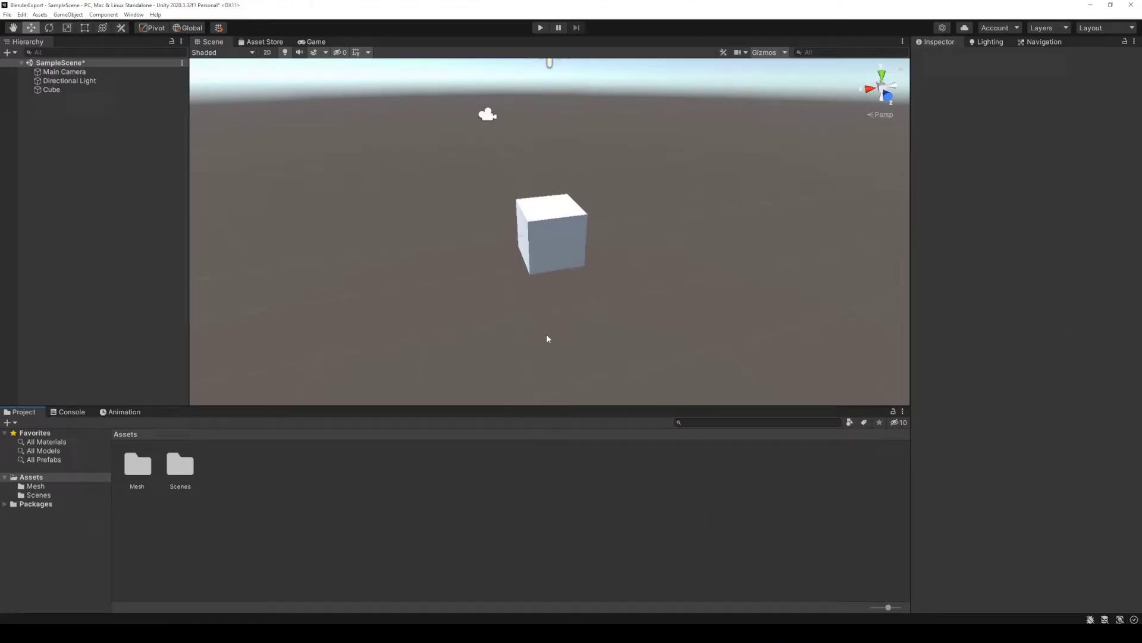
Step: In Unity, import the ArrowUp model from the BlenderExport folder and place it in the scene beside the cube
{"action": "right_click", "coordinate": [421, 451]}
{"action": "left_click", "coordinate": [453, 299]}
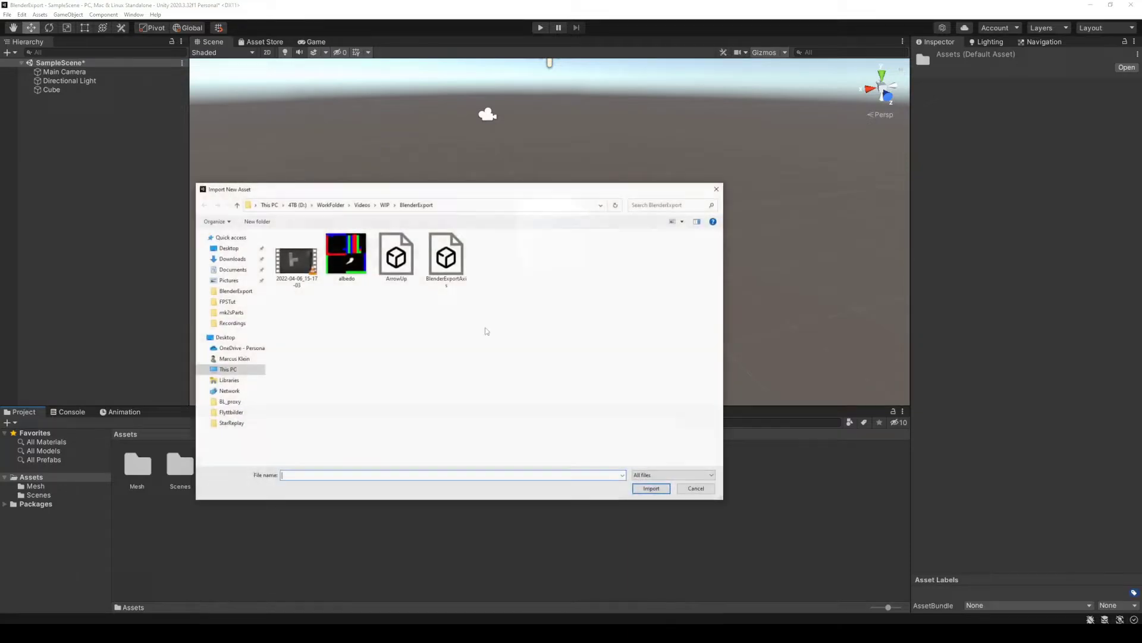
{"action": "double_click", "coordinate": [396, 256]}
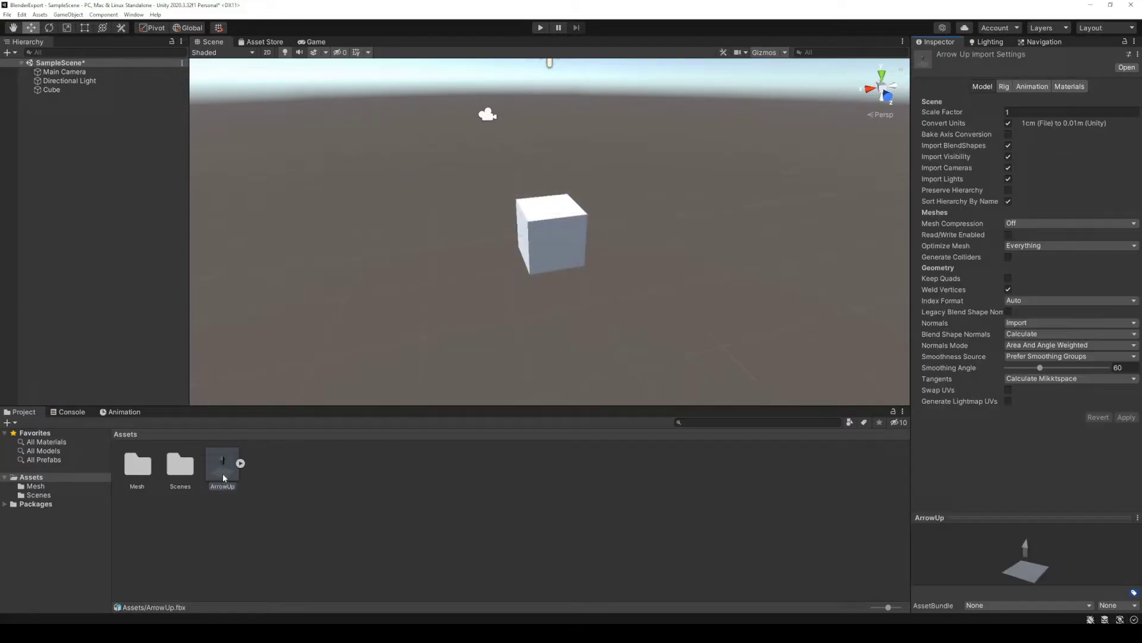
{"action": "left_click_drag", "start_coordinate": [222, 467], "coordinate": [460, 304]}
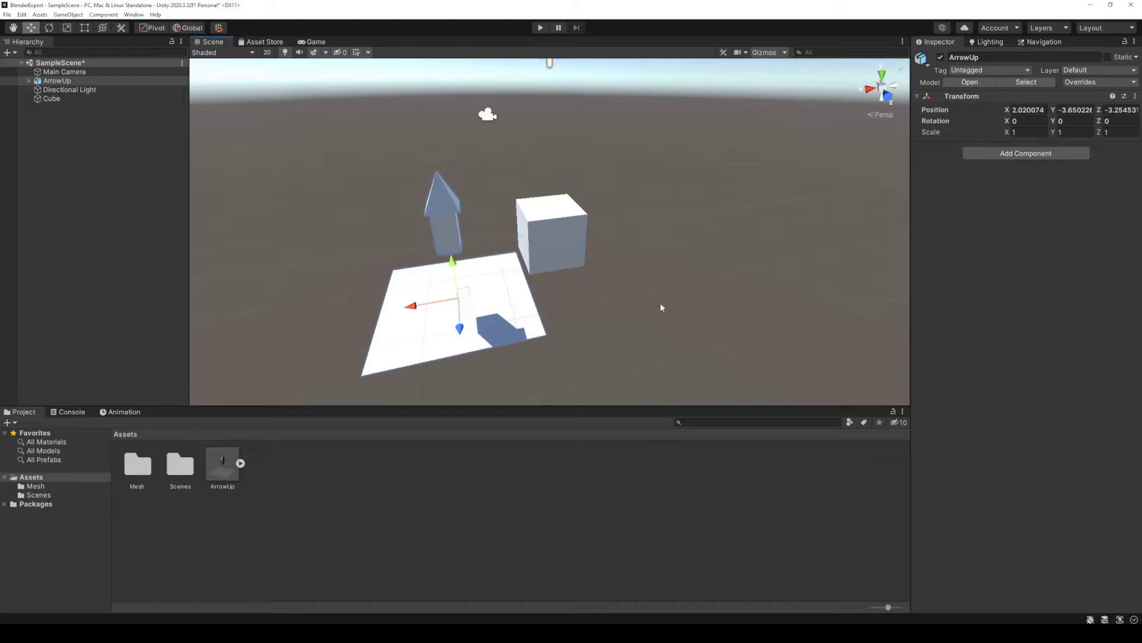
Step: Examine the rotation and scale values of the arrow mesh inside the imported ArrowUp object
{"action": "left_click", "coordinate": [447, 224]}
{"action": "key", "text": "f"}
{"action": "left_click_drag", "start_coordinate": [383, 204], "coordinate": [450, 209], "text": "alt"}
{"action": "key", "text": "f"}
{"action": "scroll", "coordinate": [490, 253], "scroll_direction": "down", "scroll_amount": 10}
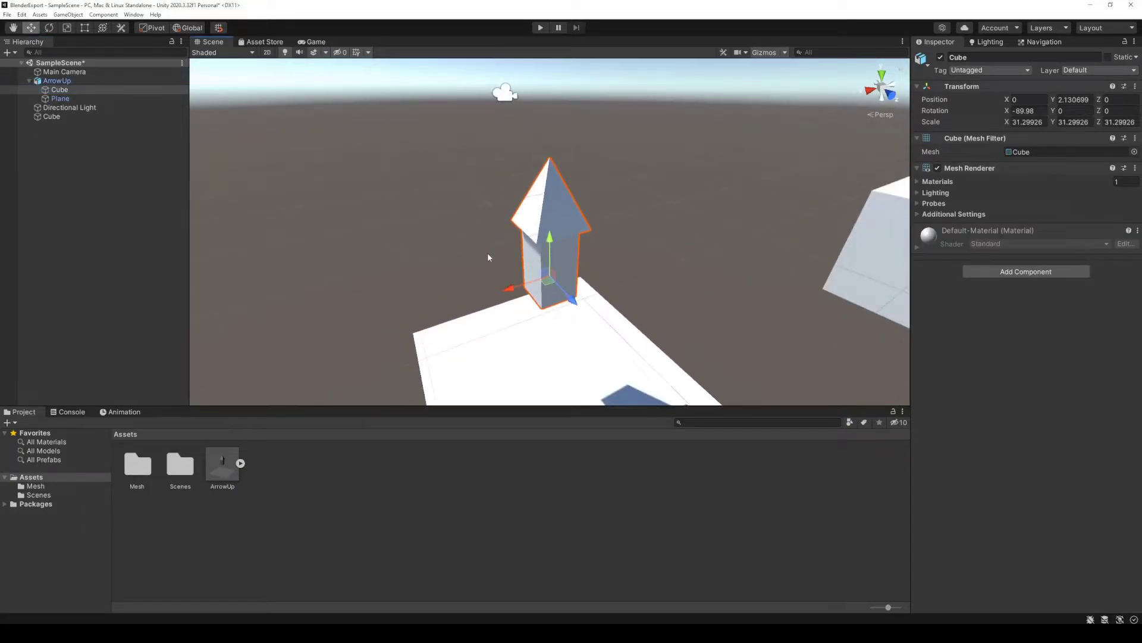
{"action": "middle_click_drag", "start_coordinate": [439, 271], "coordinate": [380, 198]}
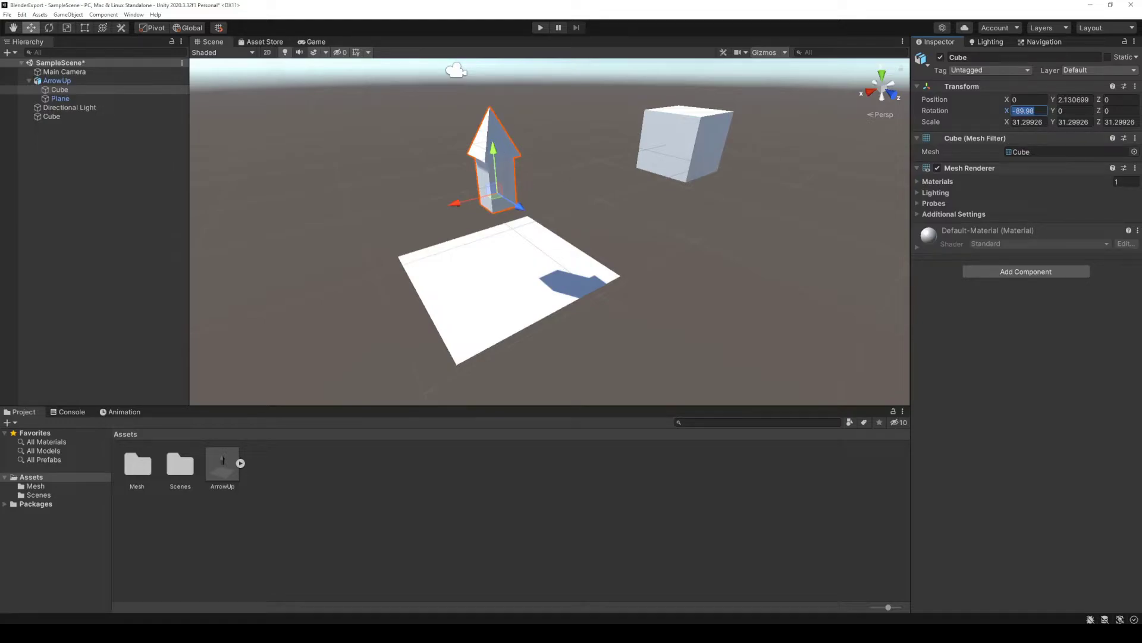
{"action": "left_click", "coordinate": [1046, 123]}
Step: Unpack the ArrowUp prefab instance and select its Cube child
{"action": "left_click", "coordinate": [116, 82]}
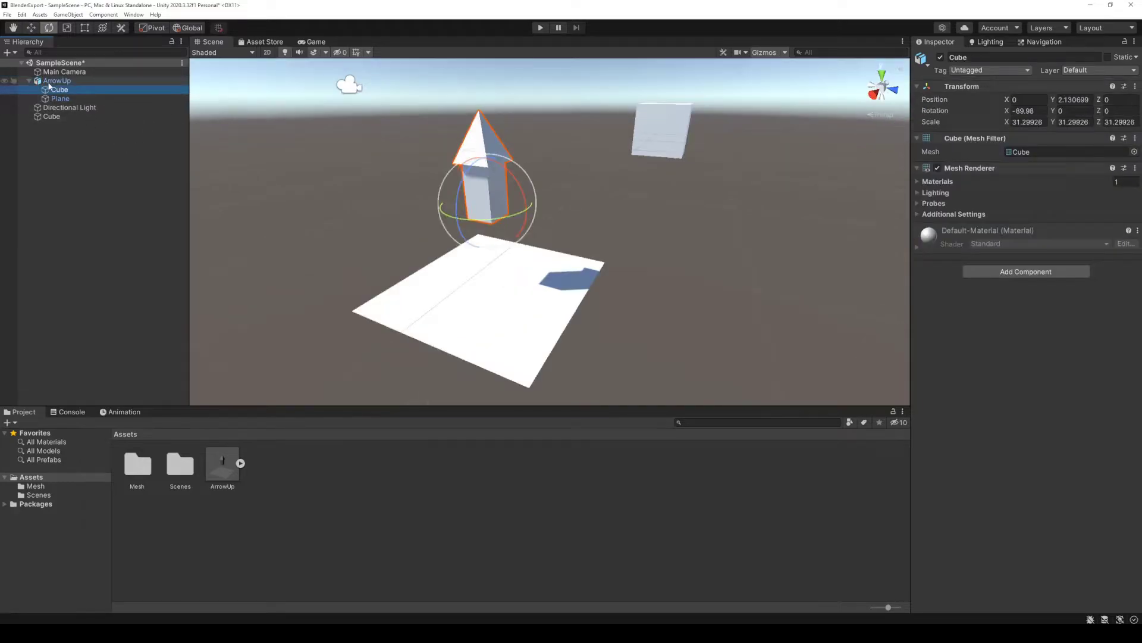
{"action": "right_click", "coordinate": [49, 83]}
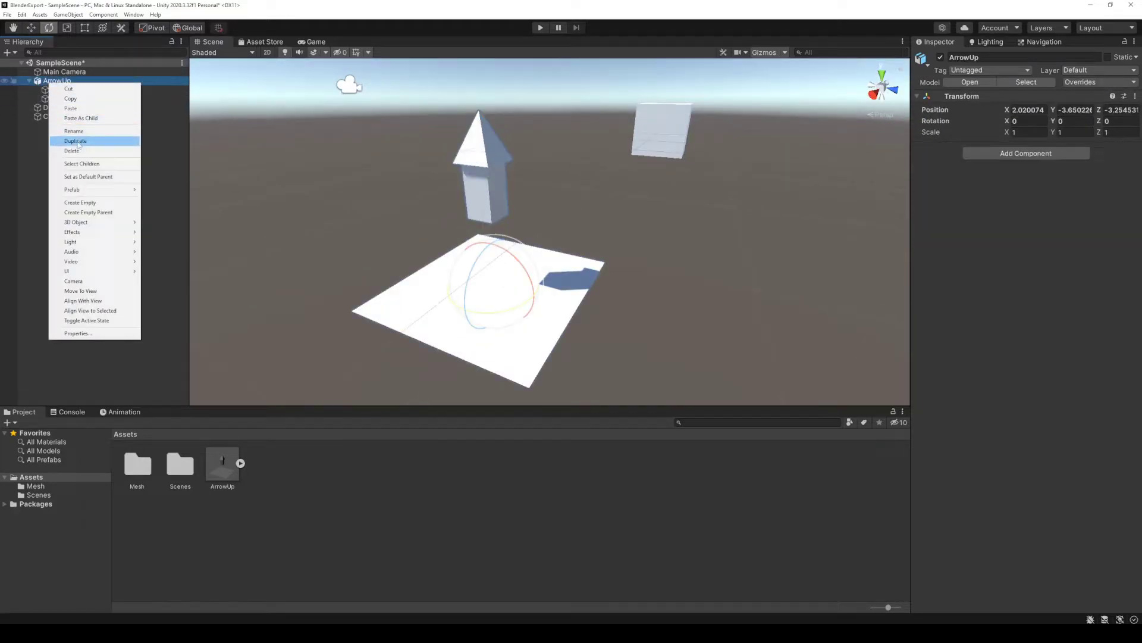
{"action": "mouse_move", "coordinate": [110, 189]}
{"action": "left_click", "coordinate": [178, 218]}
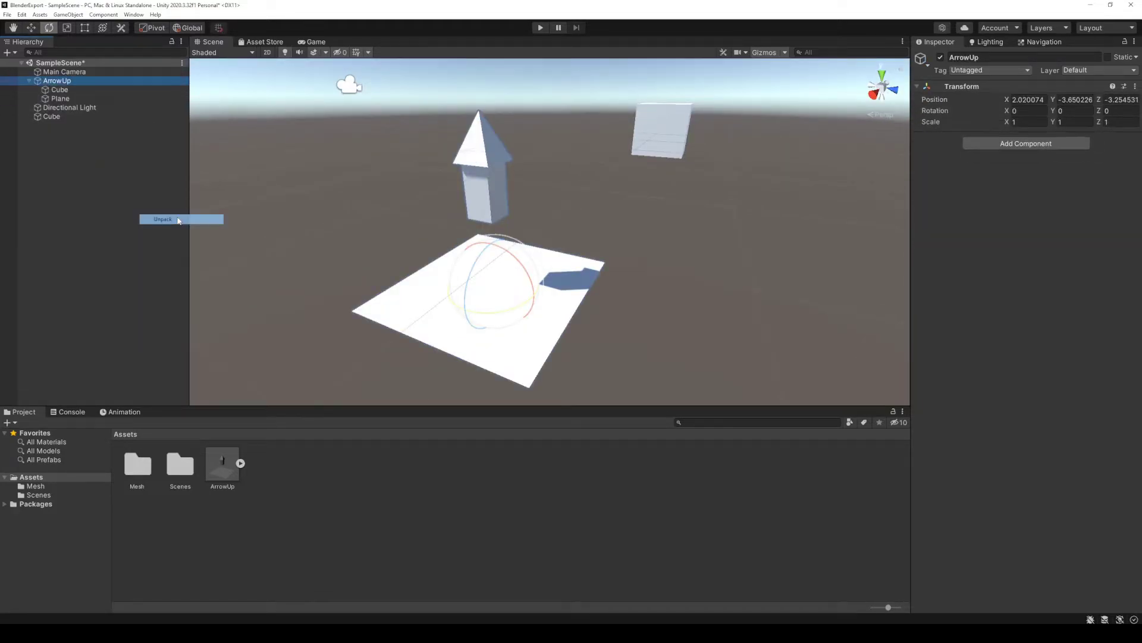
{"action": "left_click", "coordinate": [65, 90]}
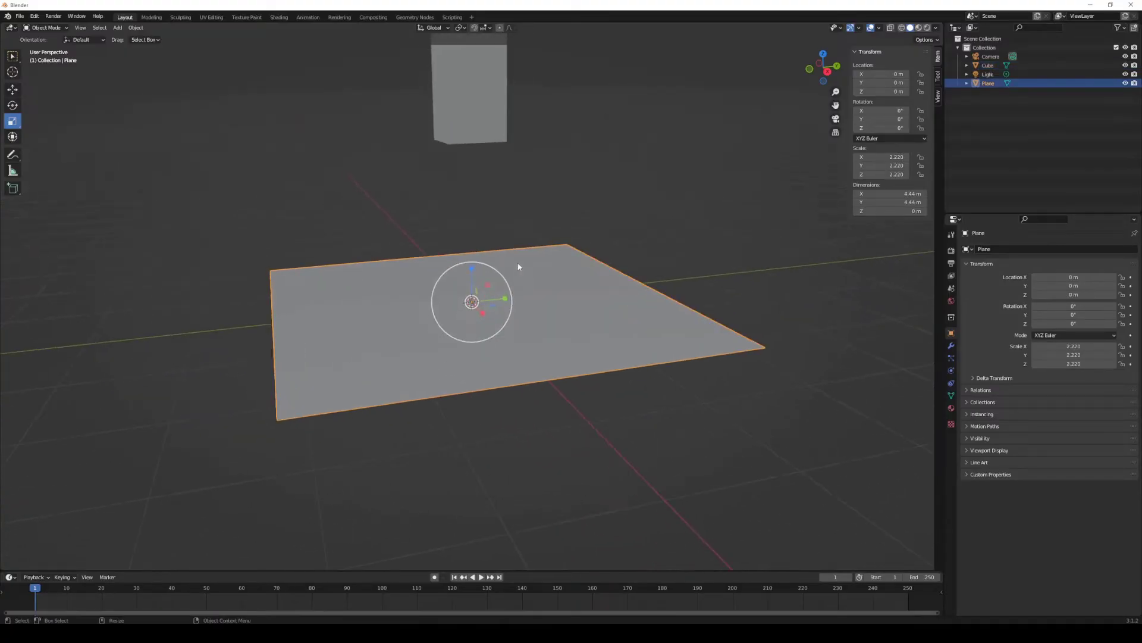
Step: In Blender, select both the arrow and the plane and apply their scale
{"action": "scroll", "coordinate": [518, 267], "scroll_direction": "down", "scroll_amount": 3}
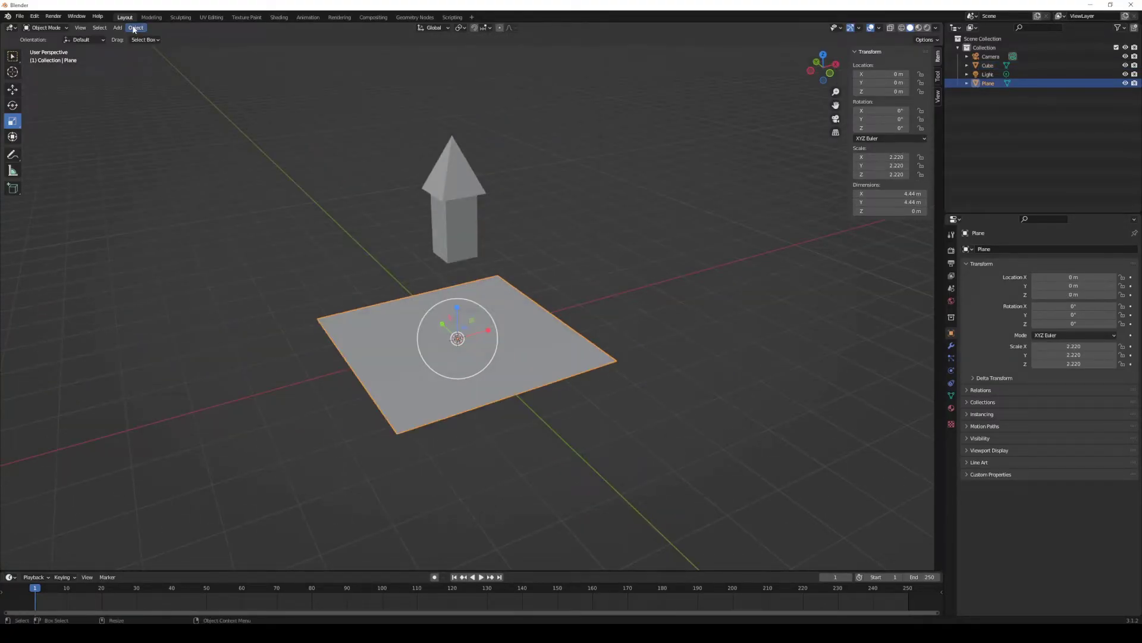
{"action": "left_click", "coordinate": [134, 28]}
{"action": "mouse_move", "coordinate": [168, 73]}
{"action": "left_click_drag", "start_coordinate": [387, 191], "coordinate": [492, 402]}
{"action": "key", "text": "F3"}
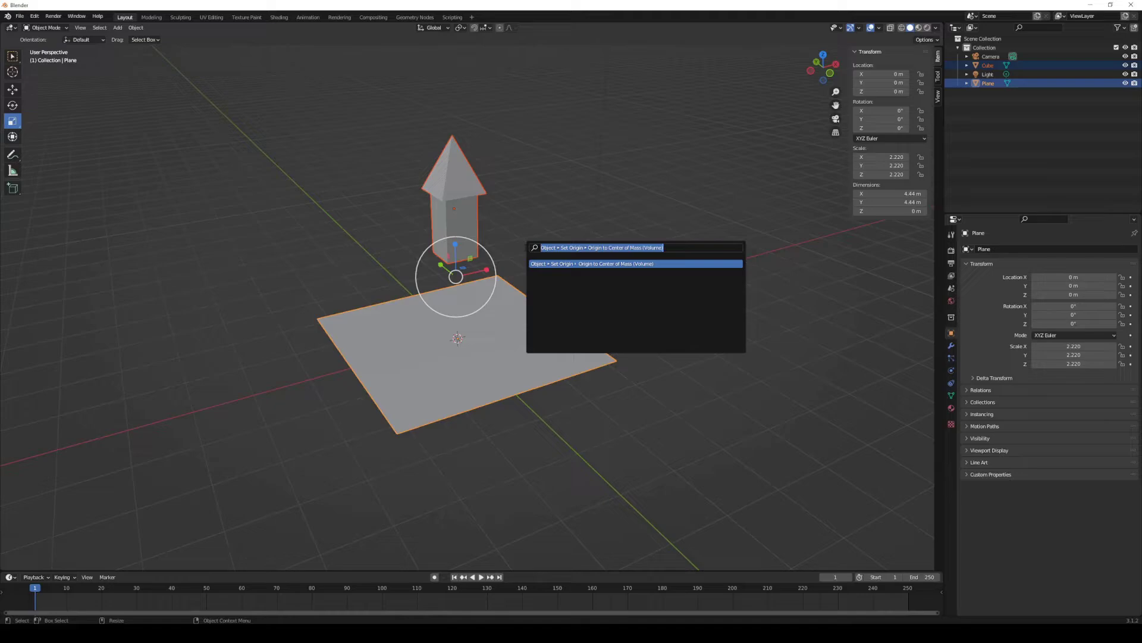
{"action": "type", "text": "apply"}
{"action": "key", "text": "Down"}
{"action": "key", "text": "Down"}
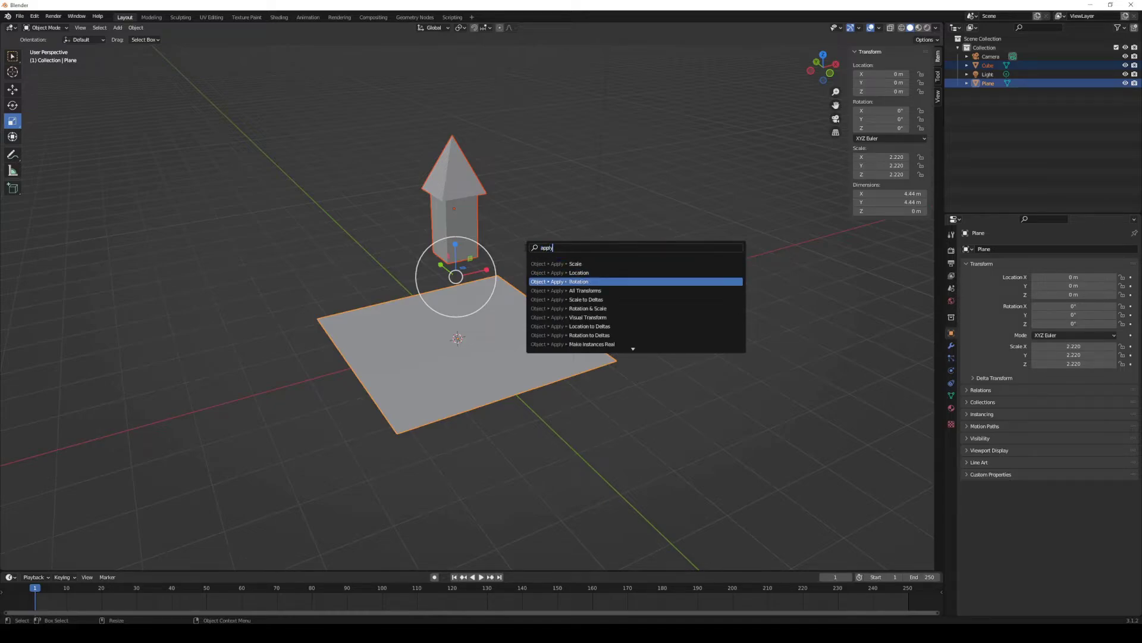
{"action": "key", "text": "Up"}
{"action": "key", "text": "Up"}
{"action": "key", "text": "Return"}
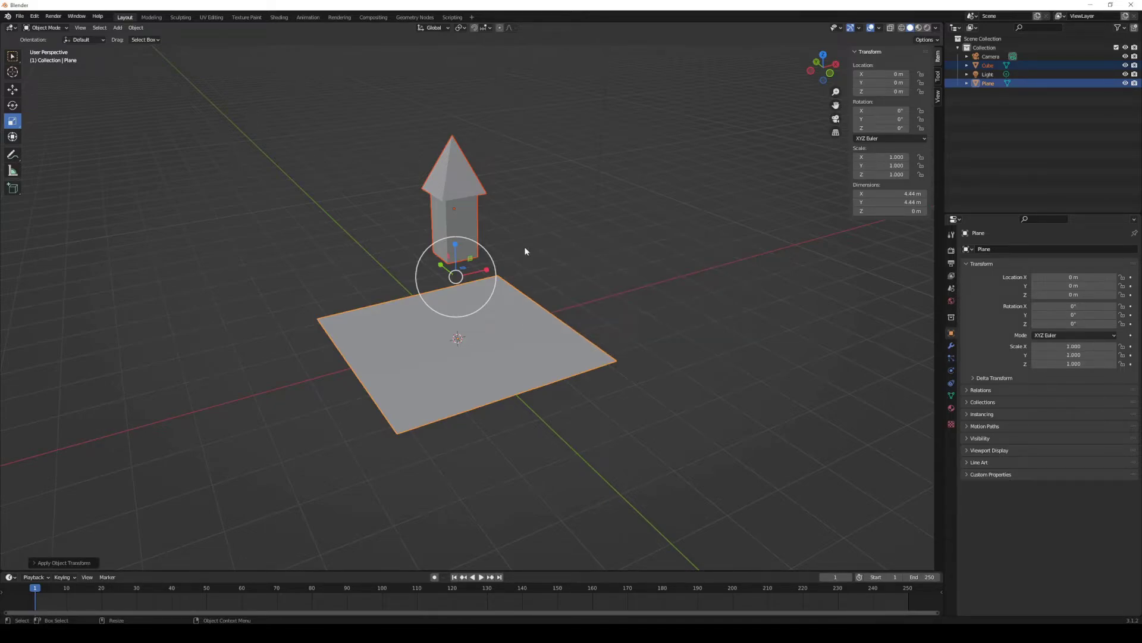
Step: Examine the transform values of the arrow and the plane individually
{"action": "left_click", "coordinate": [509, 252]}
{"action": "left_click", "coordinate": [455, 229]}
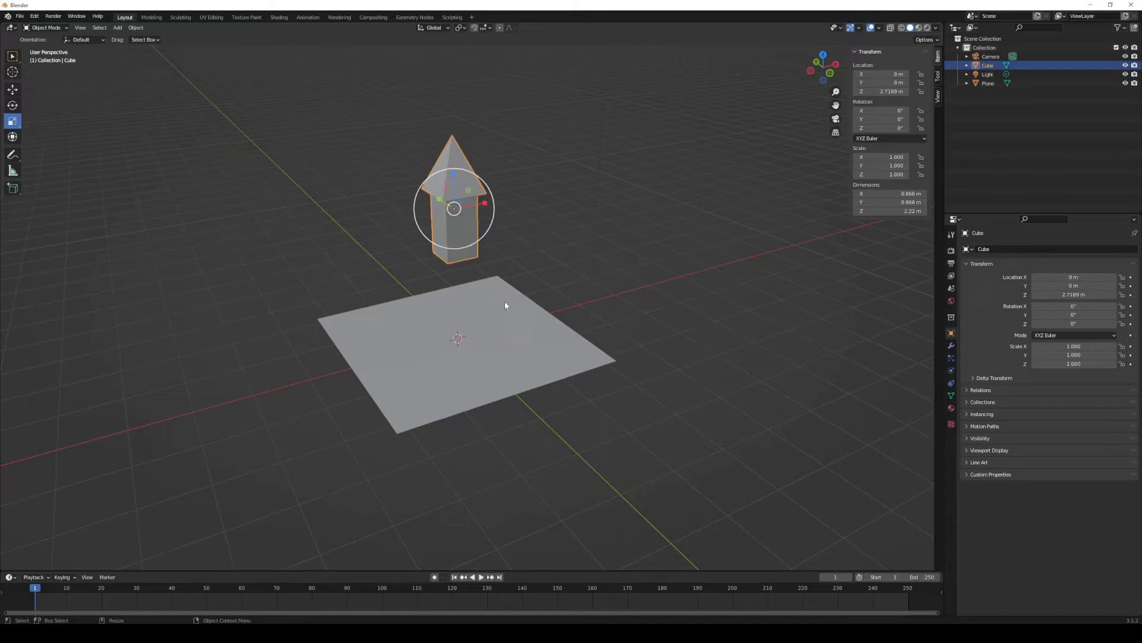
{"action": "left_click", "coordinate": [505, 301]}
{"action": "left_click", "coordinate": [455, 226]}
{"action": "left_click", "coordinate": [515, 260]}
{"action": "middle_click_drag", "start_coordinate": [516, 260], "coordinate": [636, 259]}
{"action": "left_click_drag", "start_coordinate": [489, 217], "coordinate": [568, 371]}
{"action": "key", "text": "KP_Decimal"}
{"action": "left_click", "coordinate": [610, 277]}
{"action": "scroll", "coordinate": [601, 286], "scroll_direction": "down", "scroll_amount": 3}
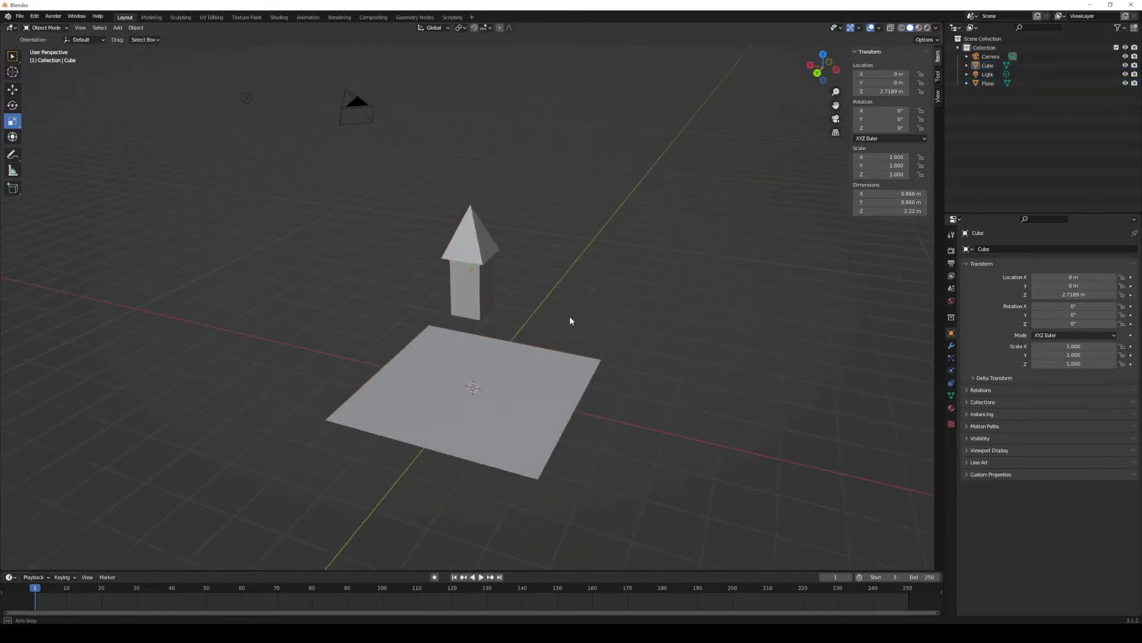
Step: Parent the arrow to the plane using the Object parenting option
{"action": "middle_click_drag", "start_coordinate": [569, 316], "coordinate": [481, 249]}
{"action": "left_click", "coordinate": [481, 248]}
{"action": "key", "text": "shift+space"}
{"action": "key", "text": "r"}
{"action": "left_click", "coordinate": [548, 364], "text": "shift"}
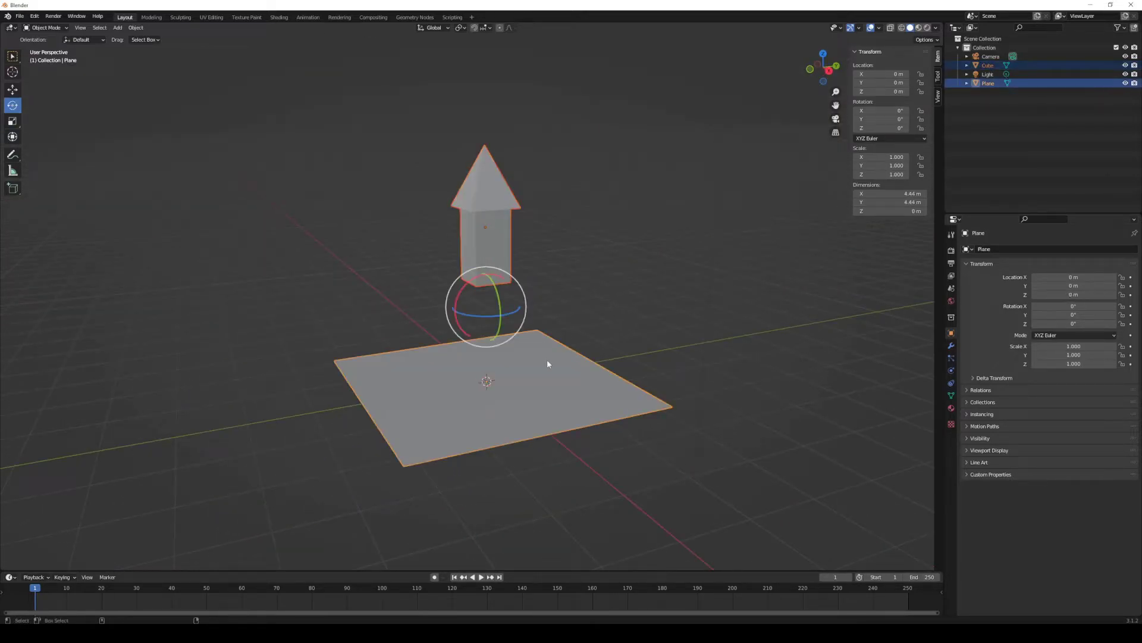
{"action": "key", "text": "ctrl+p"}
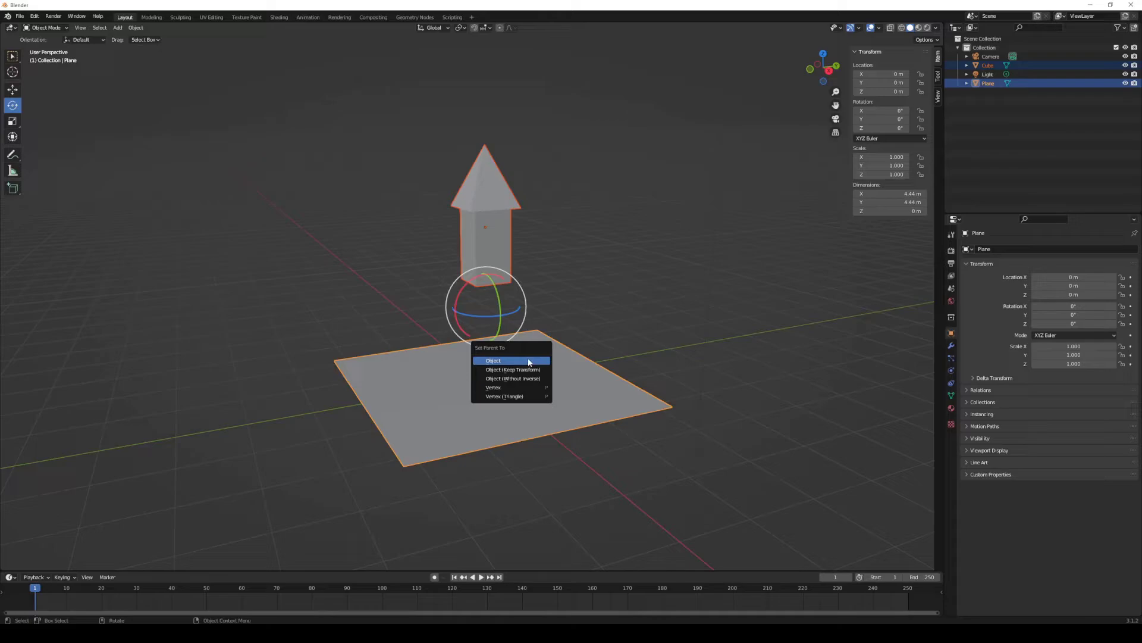
{"action": "left_click", "coordinate": [512, 360]}
Step: Rotate the plane together with its child arrow, setting the plane's X rotation to -90°
{"action": "left_click", "coordinate": [487, 378]}
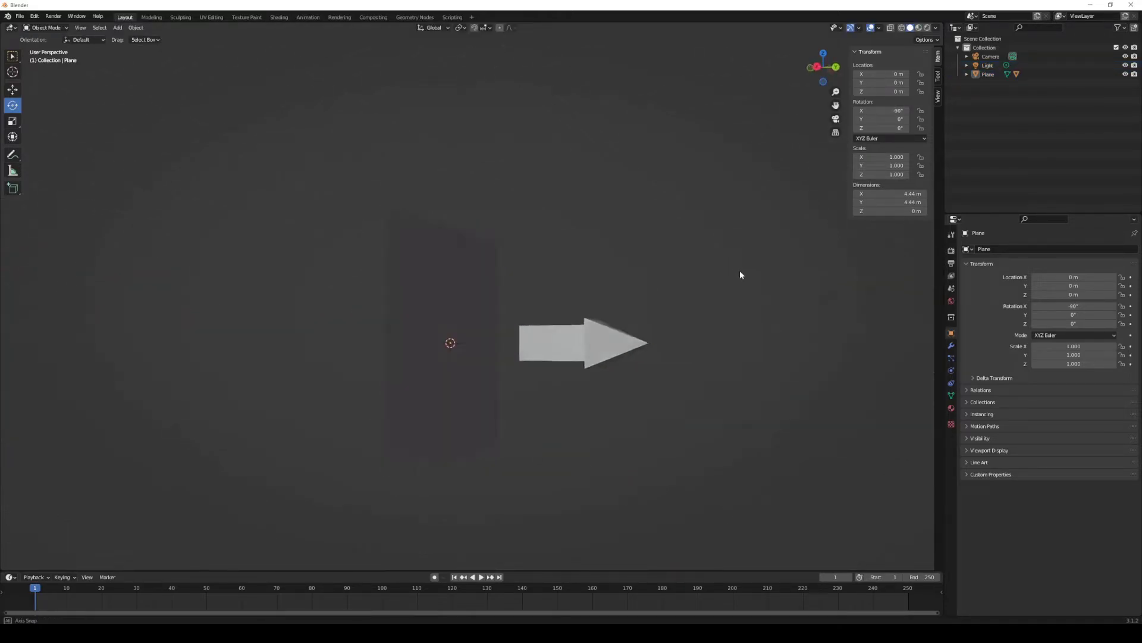
{"action": "middle_click_drag", "start_coordinate": [740, 272], "coordinate": [742, 300]}
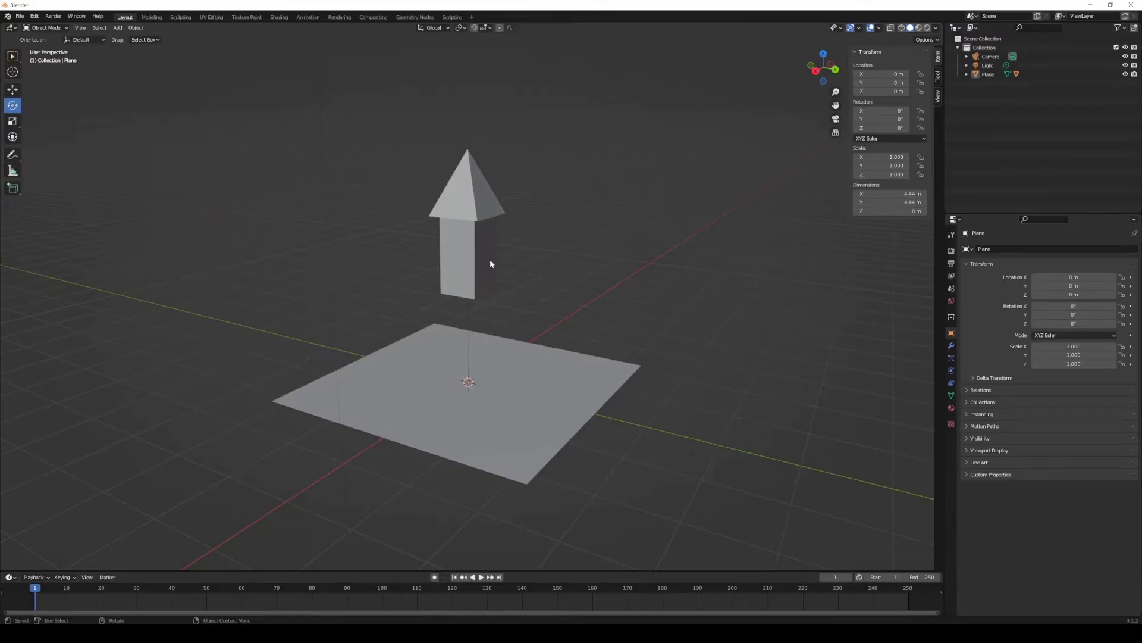
{"action": "left_click", "coordinate": [491, 367]}
{"action": "left_click_drag", "start_coordinate": [488, 365], "coordinate": [522, 398]}
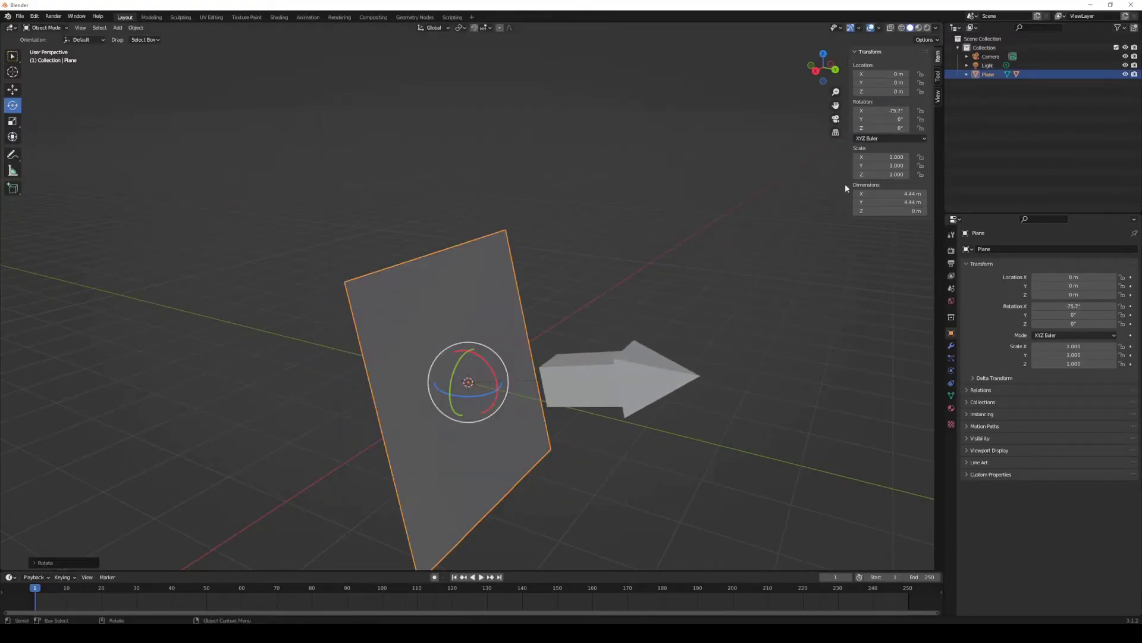
{"action": "left_click", "coordinate": [878, 111]}
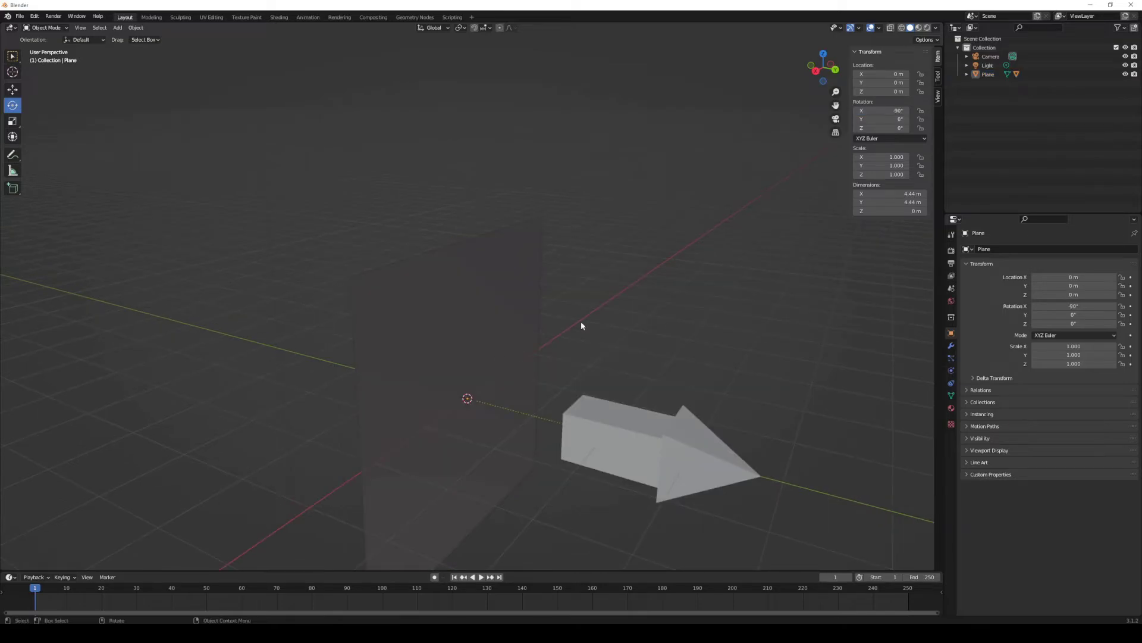
Step: Apply the rotation of the plane and the arrow, and check each object's transform values
{"action": "scroll", "coordinate": [594, 295], "scroll_direction": "down", "scroll_amount": 2}
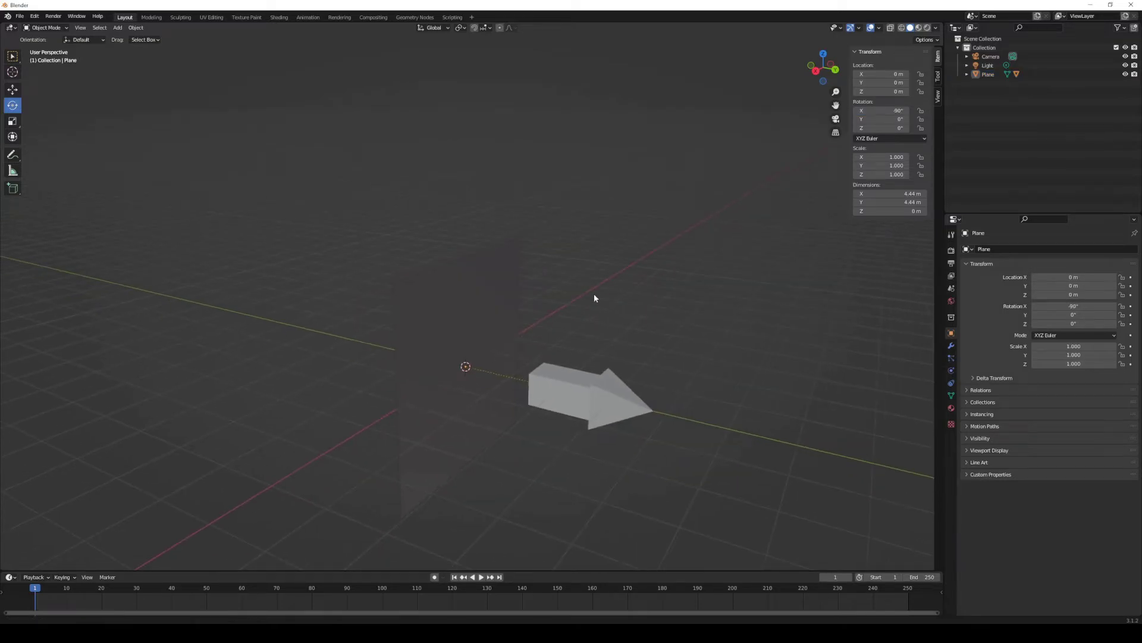
{"action": "middle_click_drag", "start_coordinate": [439, 321], "coordinate": [699, 300]}
{"action": "left_click", "coordinate": [836, 70]}
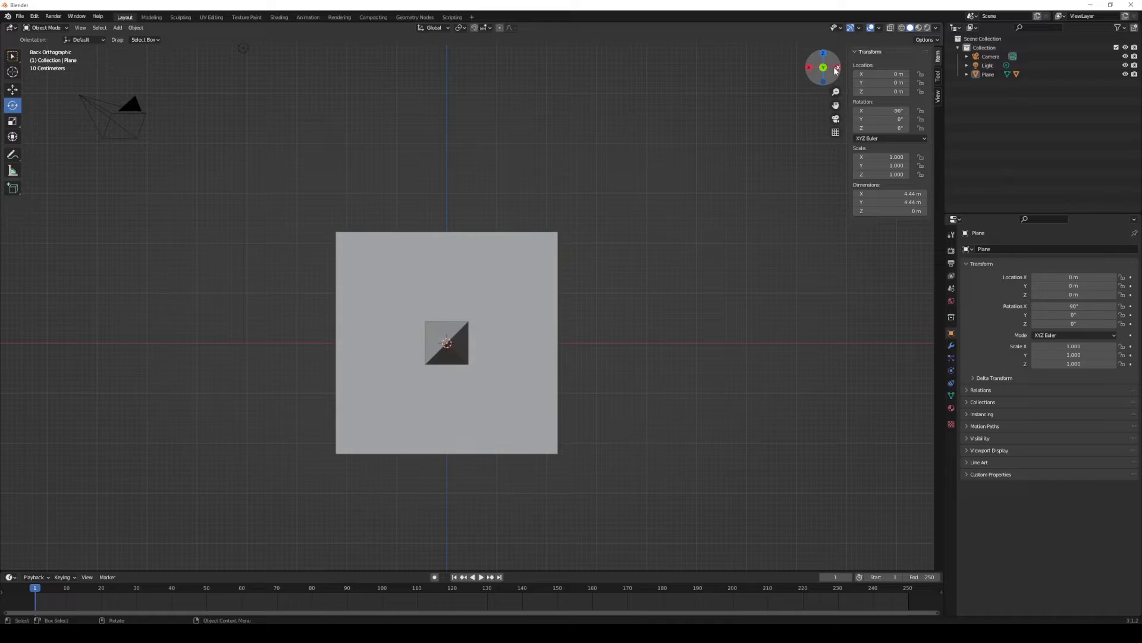
{"action": "middle_click_drag", "start_coordinate": [684, 254], "coordinate": [662, 311]}
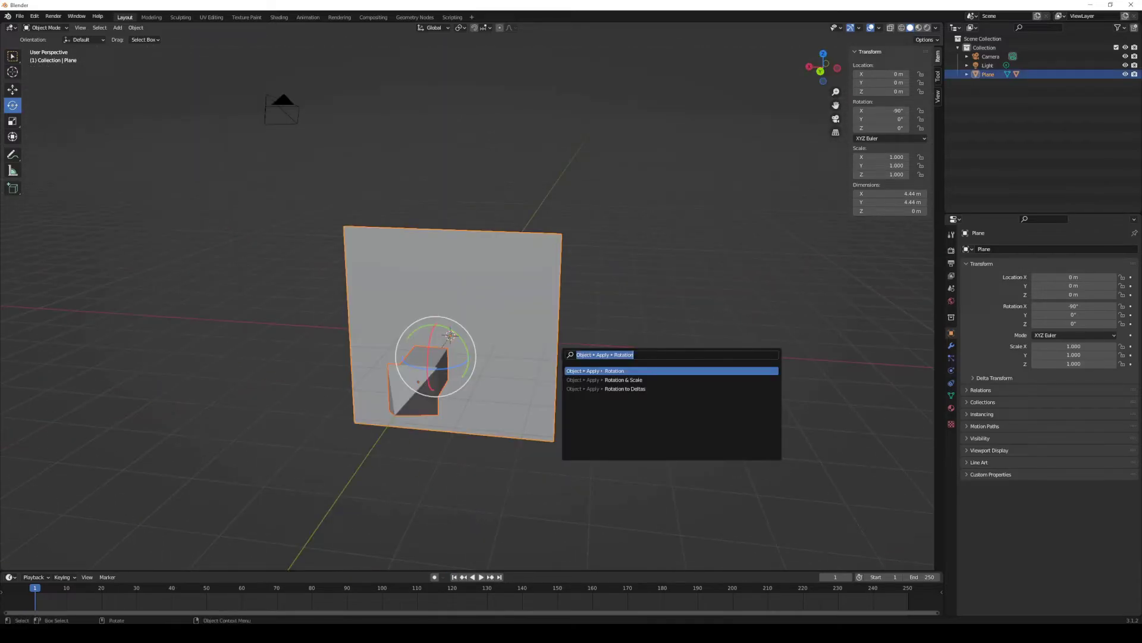
{"action": "key", "text": "Return"}
{"action": "middle_click_drag", "start_coordinate": [571, 353], "coordinate": [615, 351]}
{"action": "left_click", "coordinate": [467, 300]}
{"action": "left_click", "coordinate": [561, 355]}
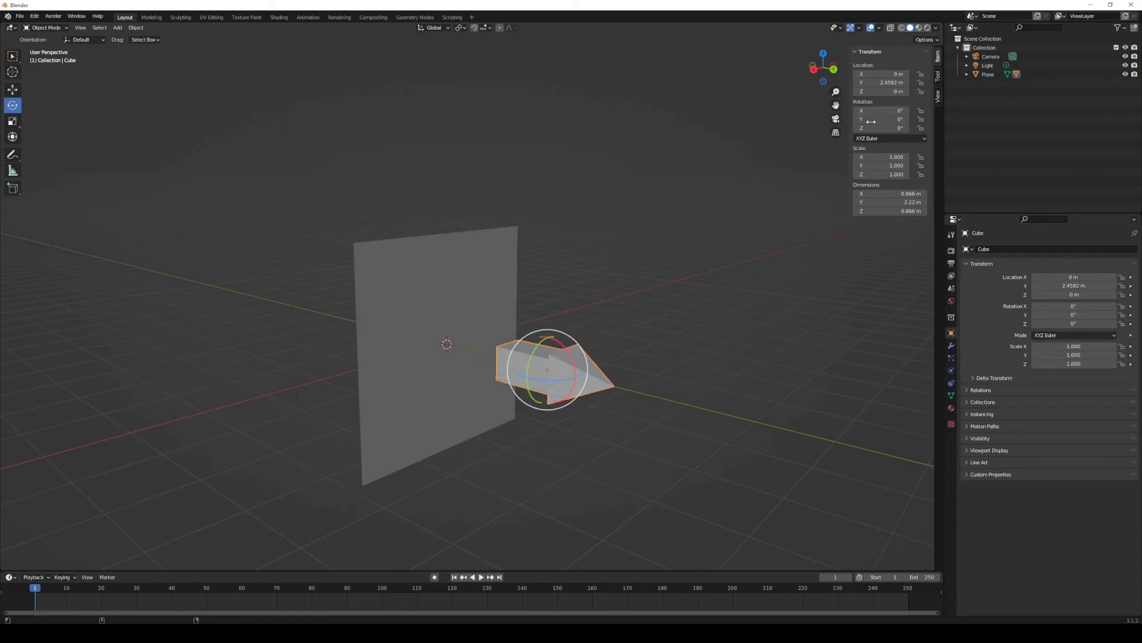
{"action": "left_click", "coordinate": [466, 279]}
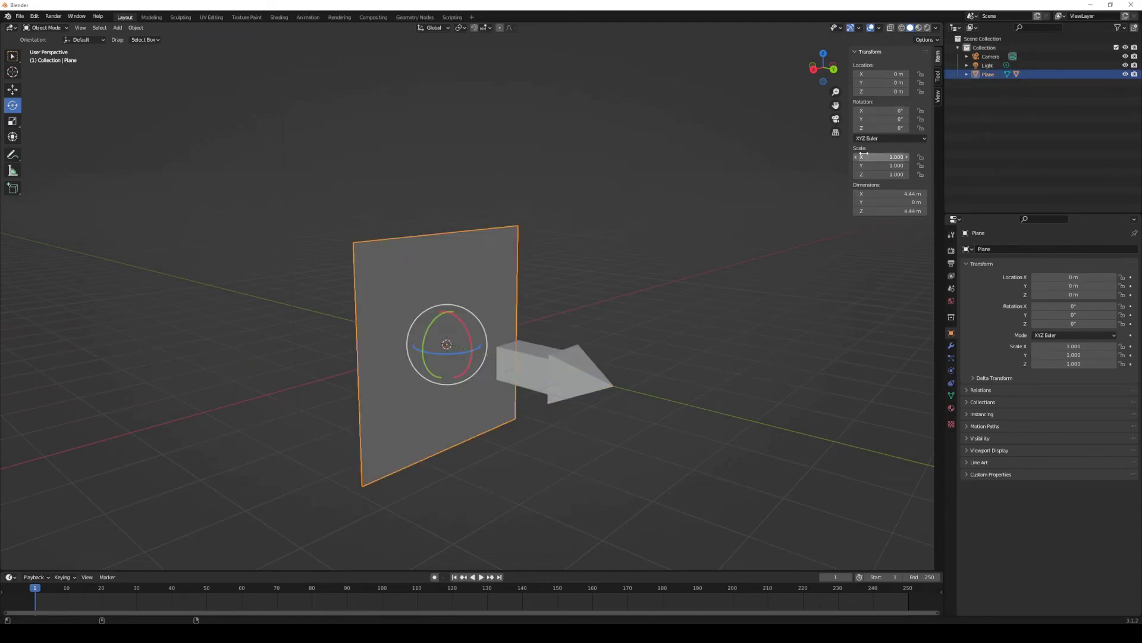
{"action": "left_click", "coordinate": [603, 300]}
Step: Export the selected plane and arrow as ArrowUp.fbx with Apply Scalings set to FBX All and both Apply Unit and Use Space Transform disabled
{"action": "left_click_drag", "start_coordinate": [436, 195], "coordinate": [538, 418]}
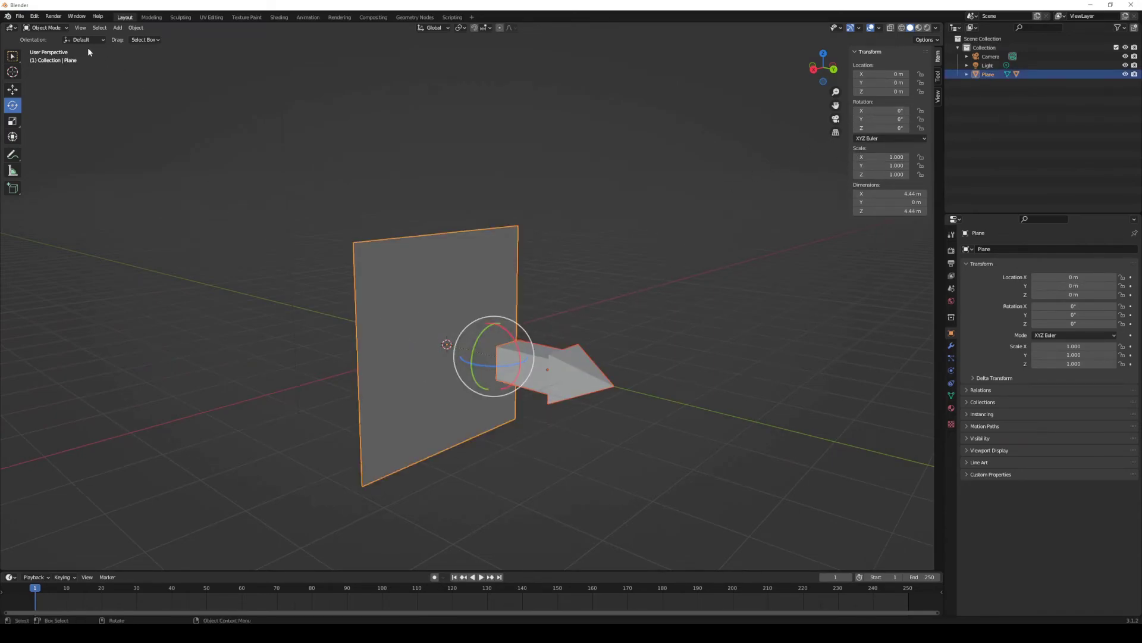
{"action": "left_click", "coordinate": [28, 20]}
{"action": "mouse_move", "coordinate": [52, 145]}
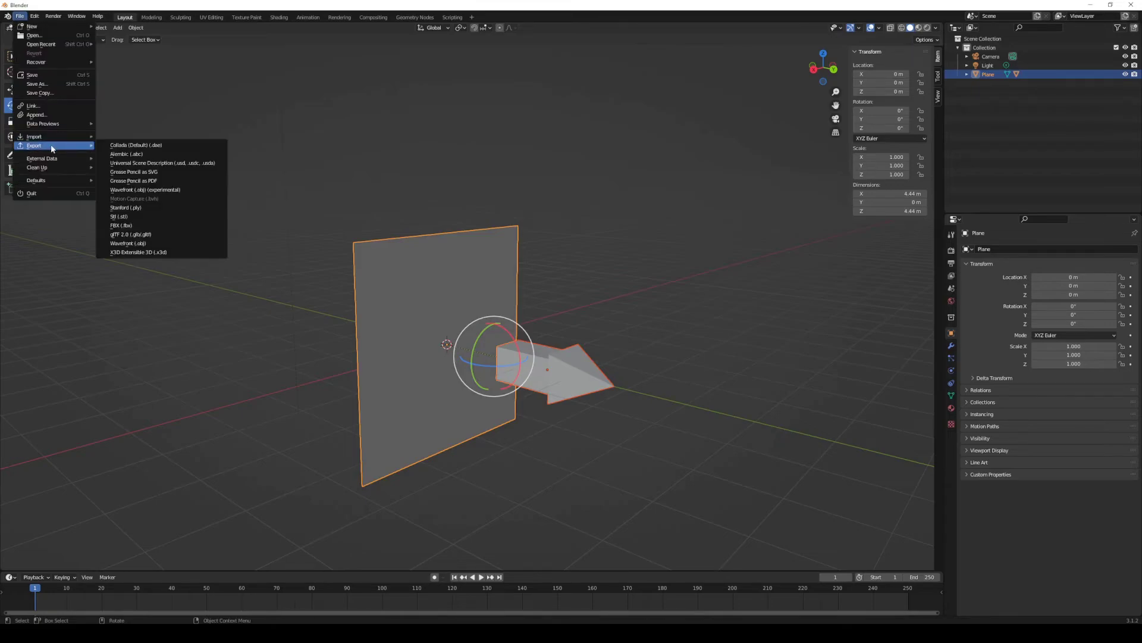
{"action": "left_click", "coordinate": [125, 225]}
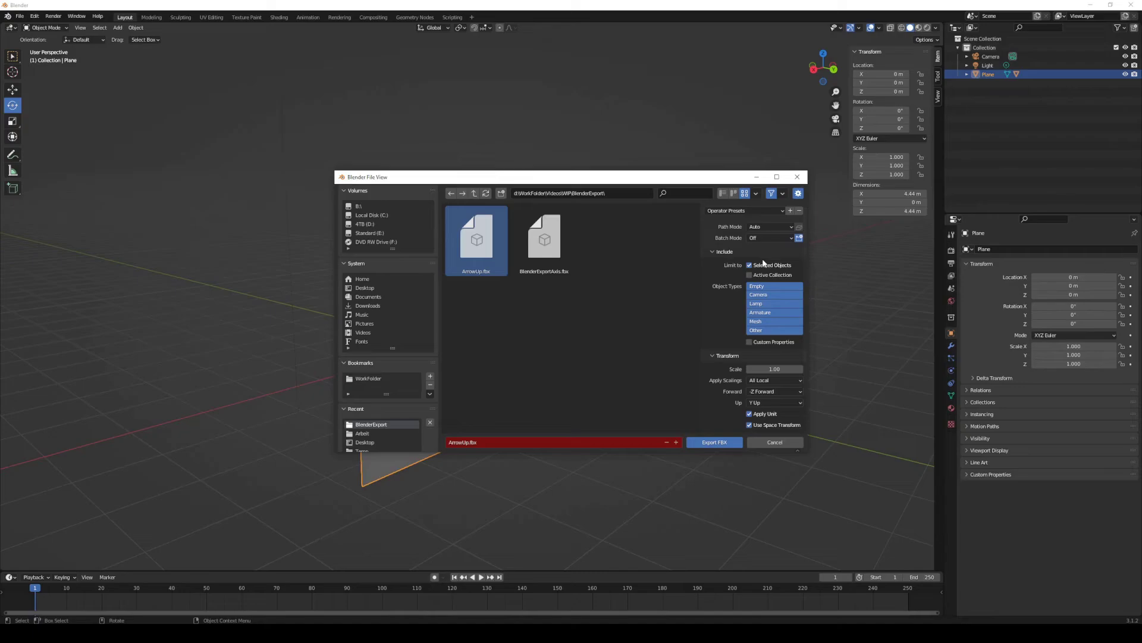
{"action": "left_click", "coordinate": [773, 379]}
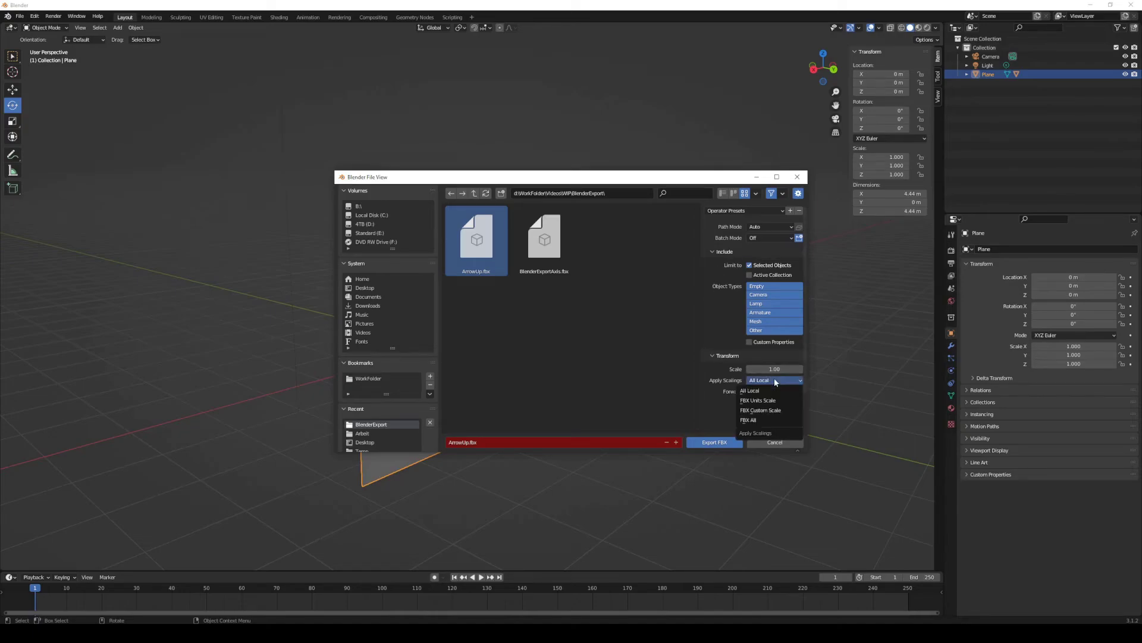
{"action": "left_click", "coordinate": [754, 420]}
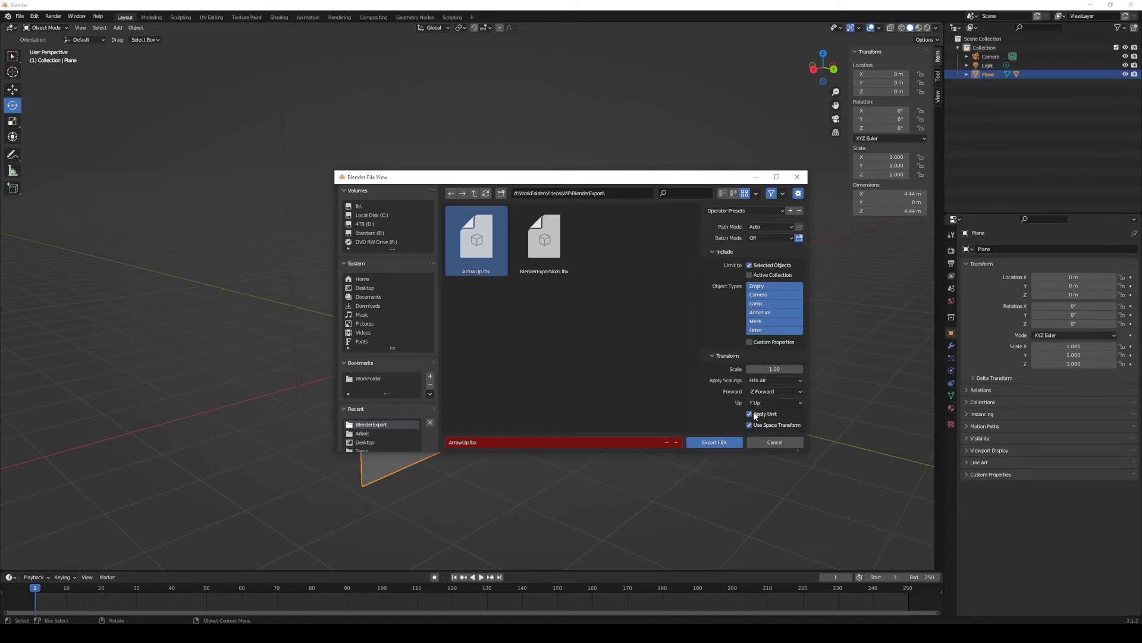
{"action": "left_click", "coordinate": [753, 424]}
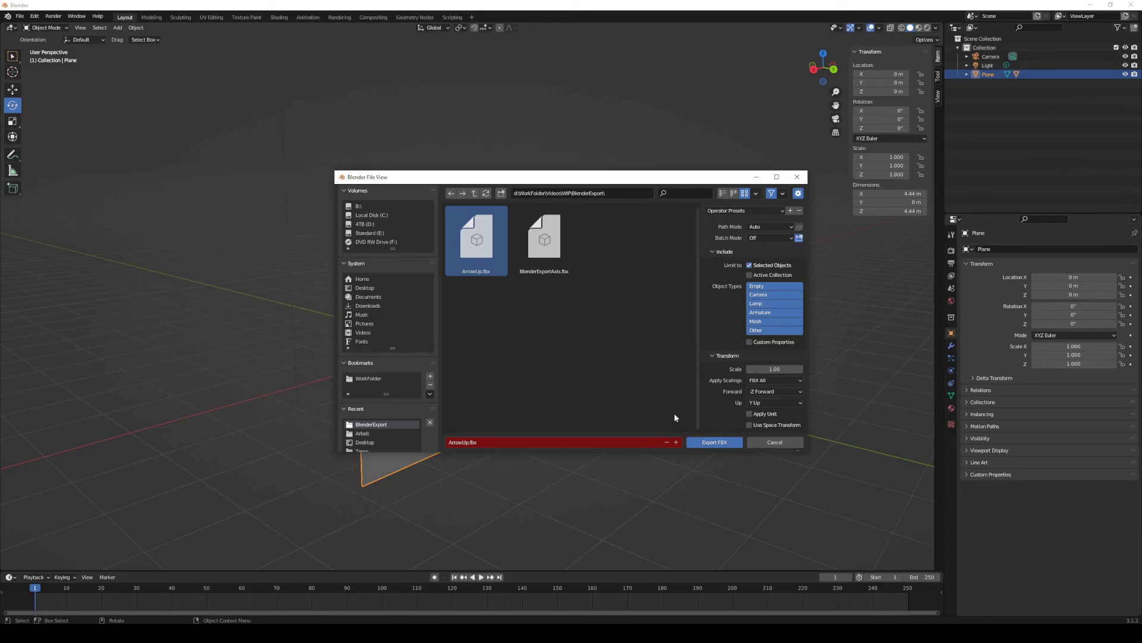
{"action": "left_click", "coordinate": [717, 442]}
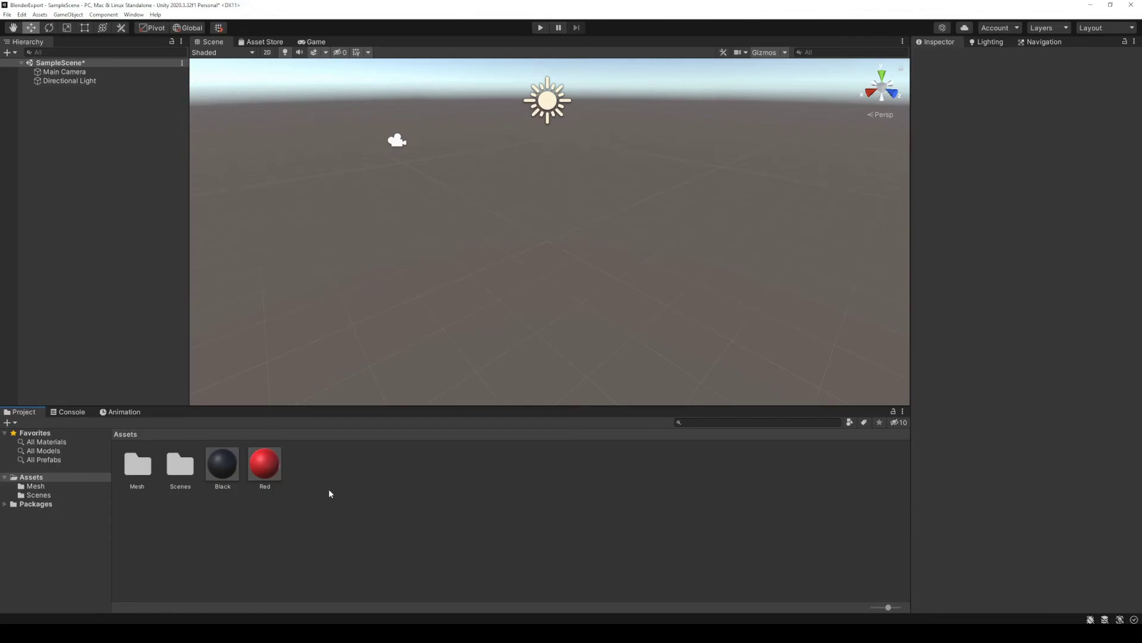
Step: In Unity, import ArrowUp.fbx into the Assets folder, place it in the scene and select its Cube child to check the transform
{"action": "right_click", "coordinate": [330, 490]}
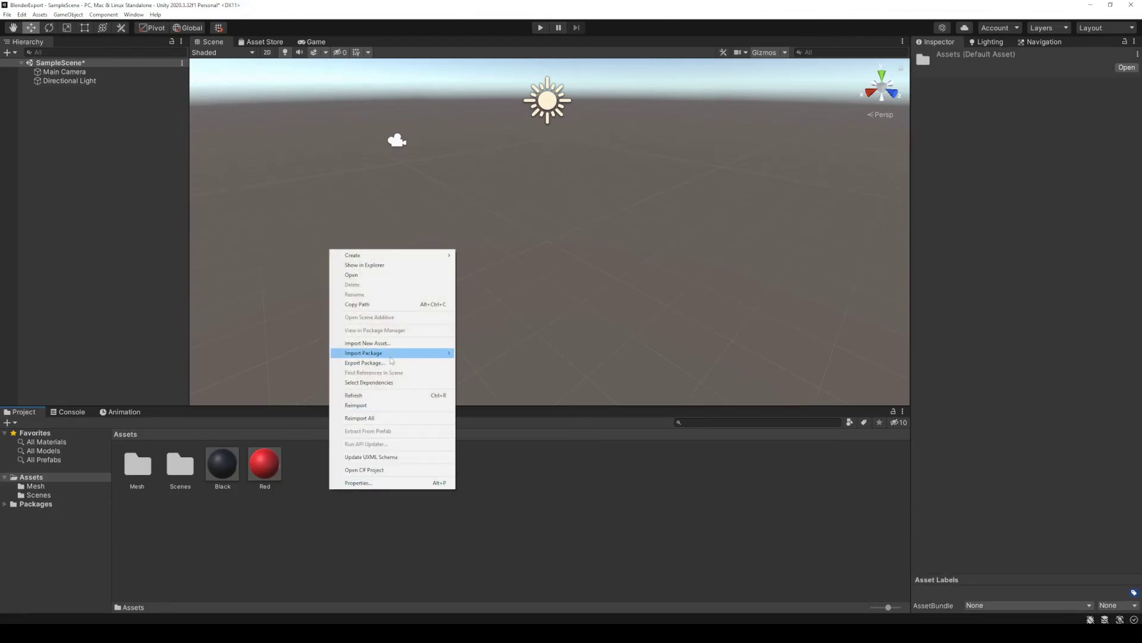
{"action": "left_click", "coordinate": [388, 344]}
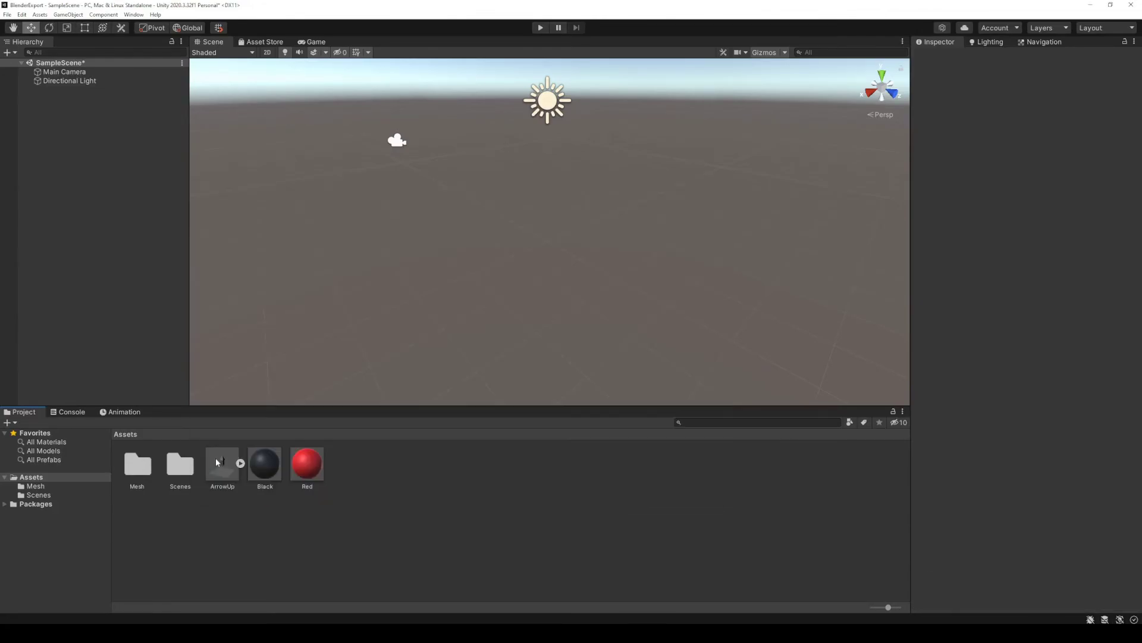
{"action": "left_click_drag", "start_coordinate": [215, 459], "coordinate": [517, 254]}
{"action": "left_click", "coordinate": [59, 89]}
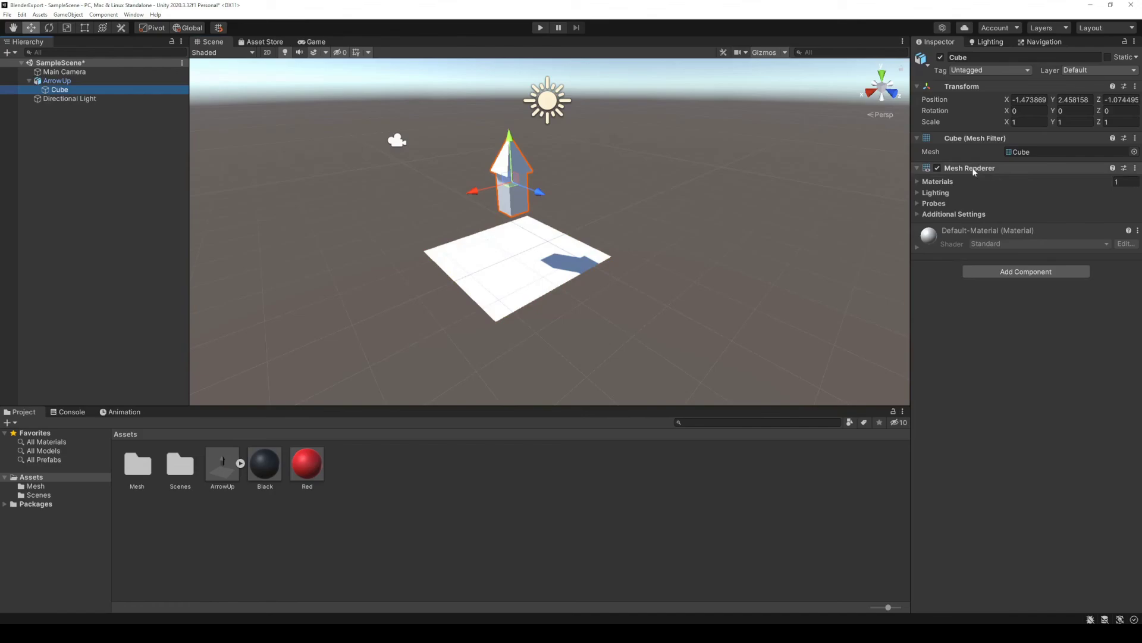
Step: Assign the Red material to the arrow and the Black material to the plane, and inspect the model up close
{"action": "left_click_drag", "start_coordinate": [302, 472], "coordinate": [506, 189]}
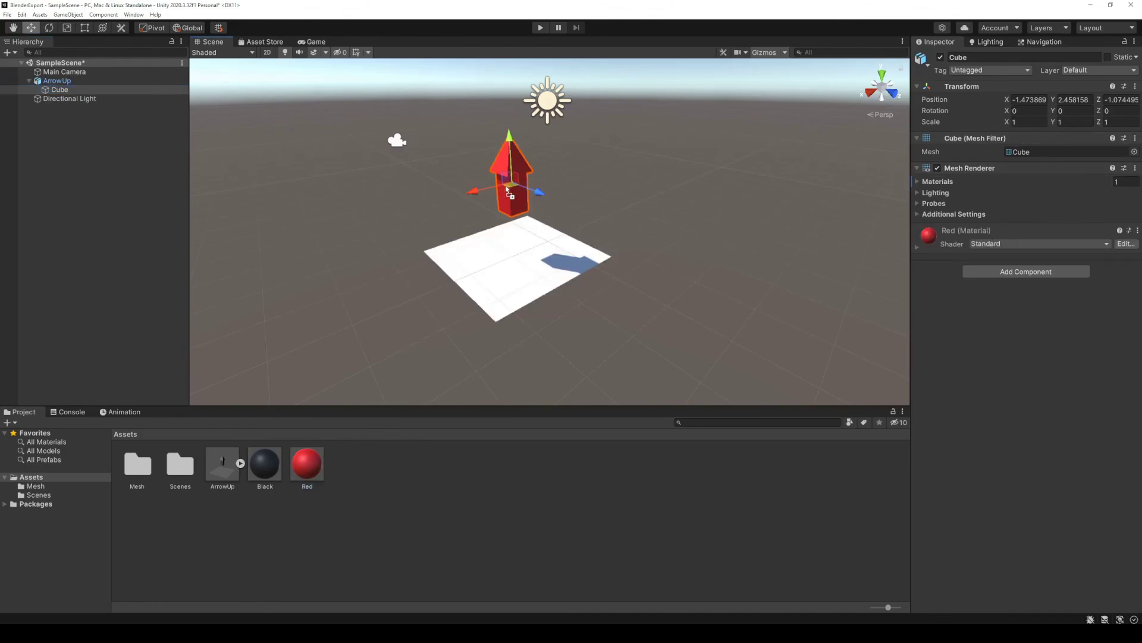
{"action": "left_click_drag", "start_coordinate": [262, 470], "coordinate": [487, 285]}
{"action": "left_click", "coordinate": [569, 351]}
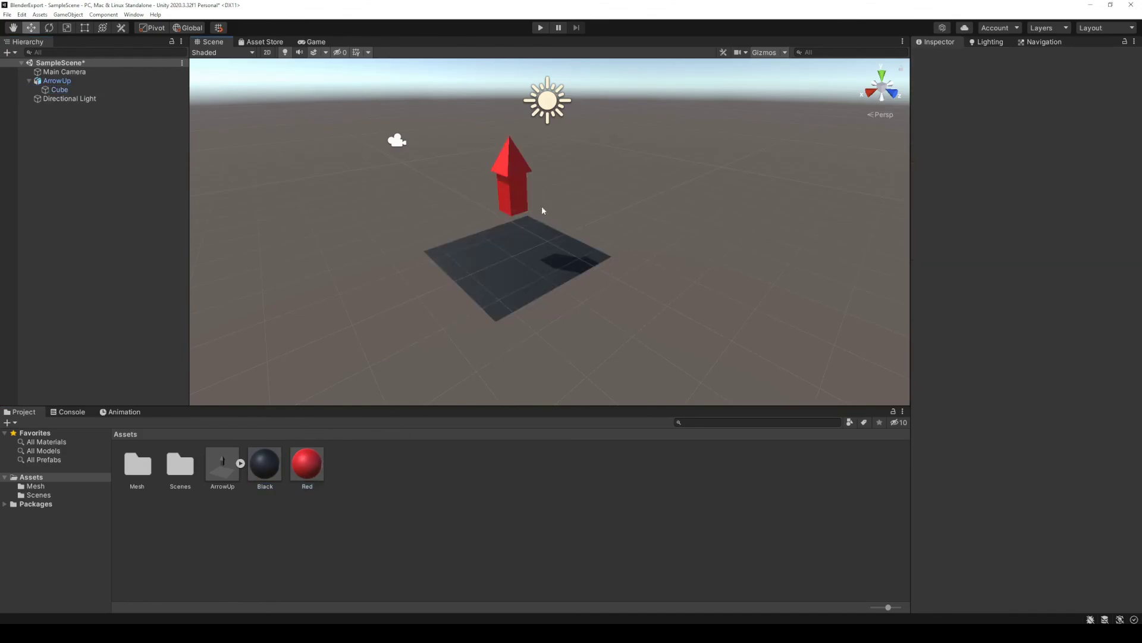
{"action": "left_click", "coordinate": [495, 258]}
{"action": "key", "text": "f"}
{"action": "left_click", "coordinate": [800, 149]}
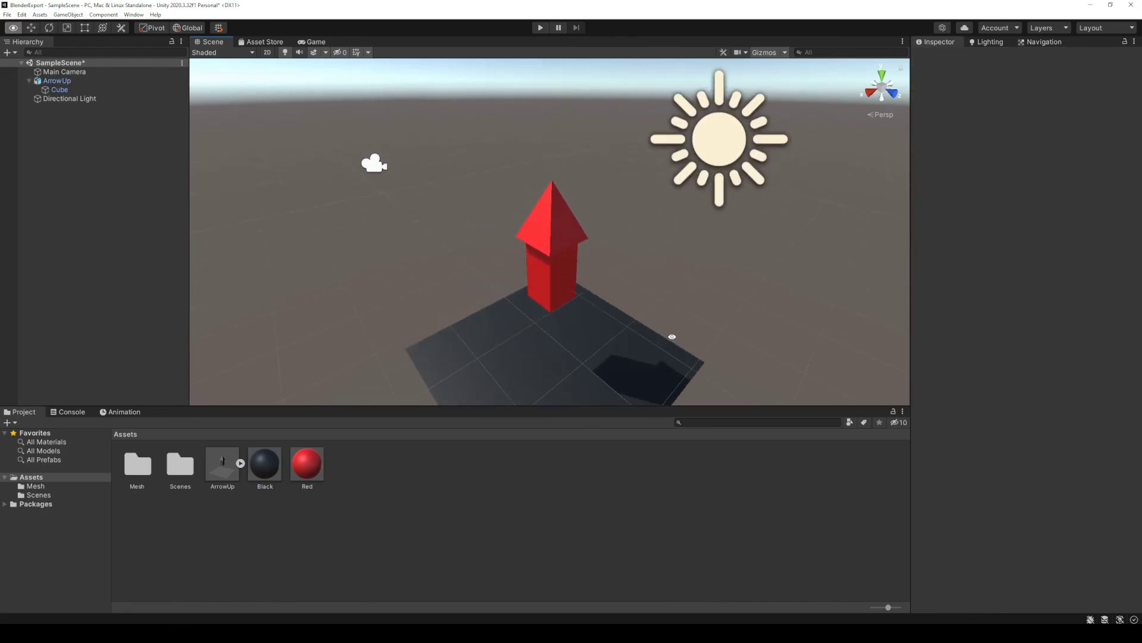